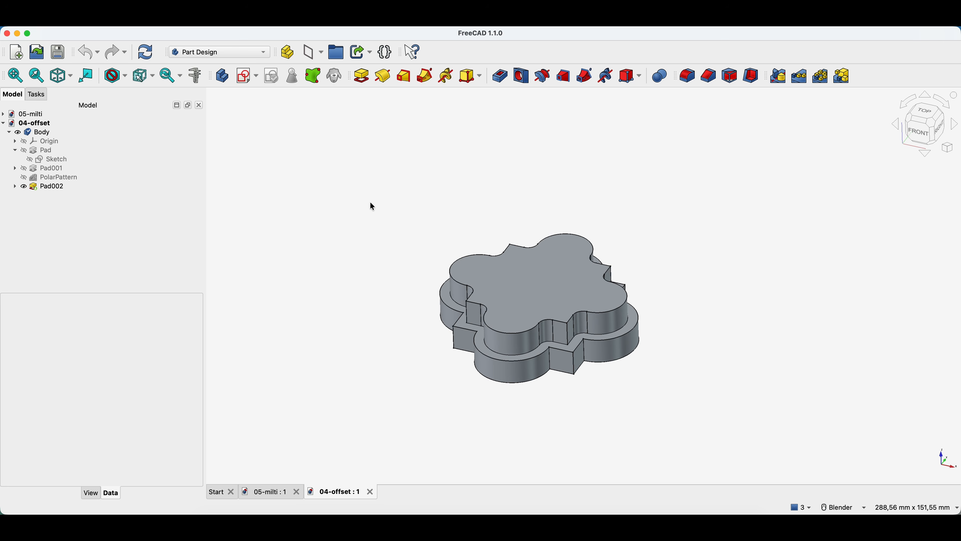
# Close the 05-milti and 04-offset documents and create a new document containing an empty body.
pyautogui.scroll(-1, 450, 263)
pyautogui.moveTo(450, 263); pyautogui.dragTo(424, 239, button='middle')
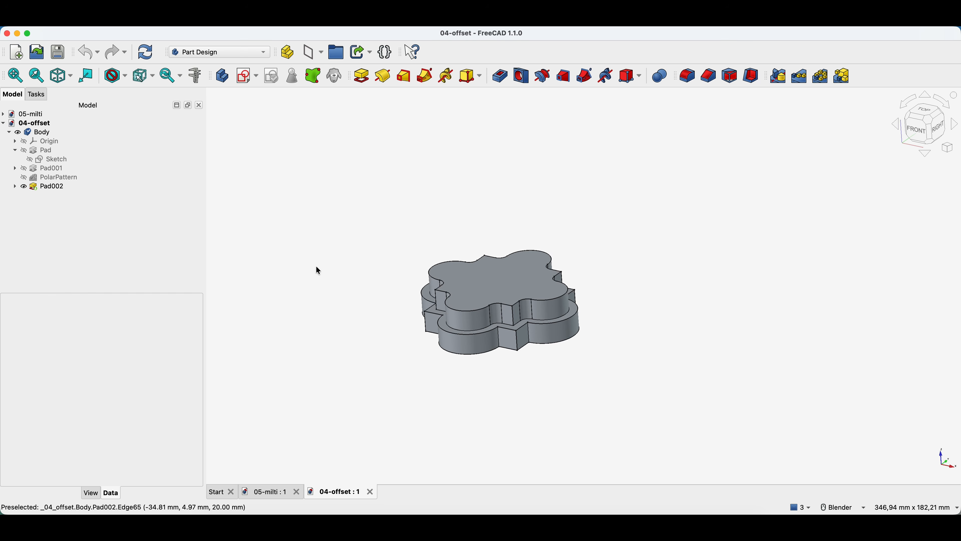
pyautogui.click(273, 492)
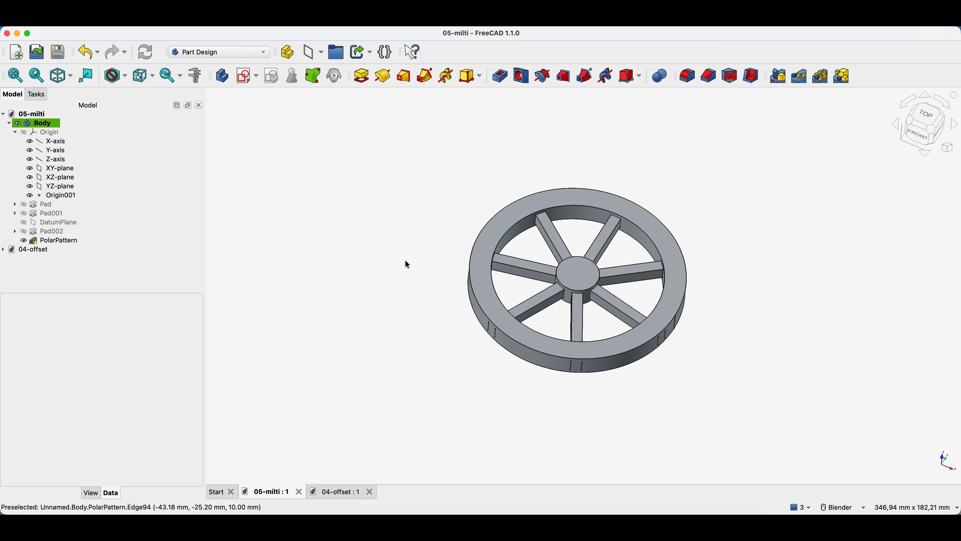
pyautogui.click(298, 491)
pyautogui.click(299, 491)
pyautogui.click(298, 150)
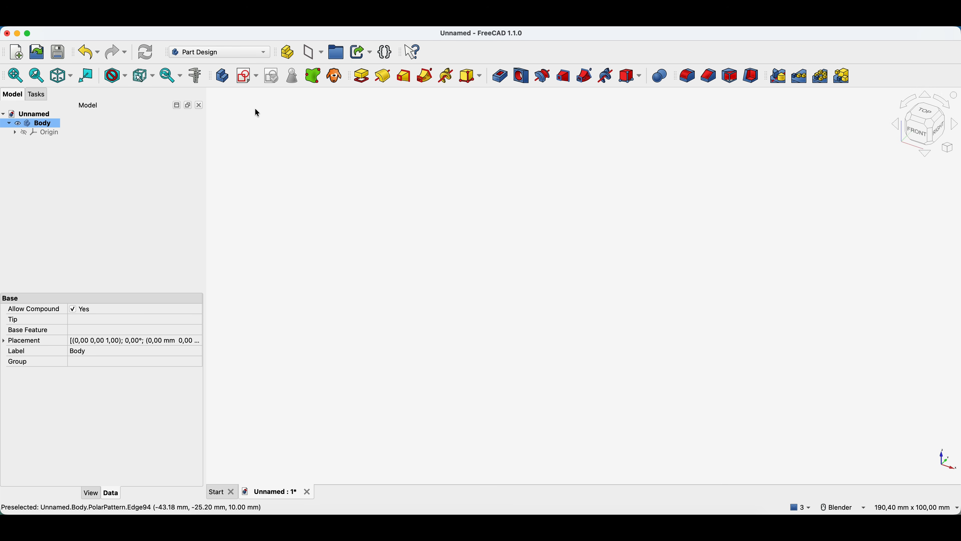
# Create a sketch on the XY plane and draw a 50 x 50 mm rectangle centred on the origin.
pyautogui.click(245, 76)
pyautogui.click(660, 273)
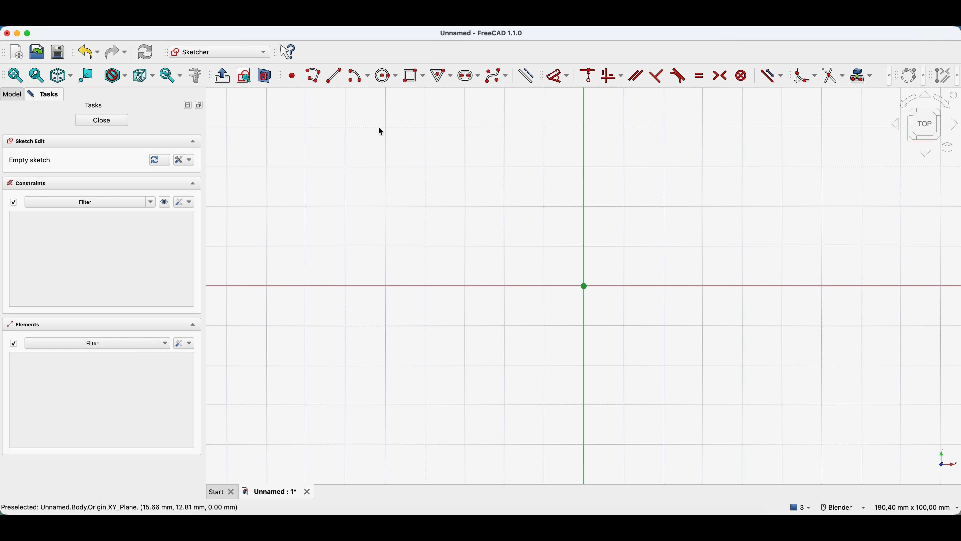
pyautogui.click(422, 77)
pyautogui.click(421, 110)
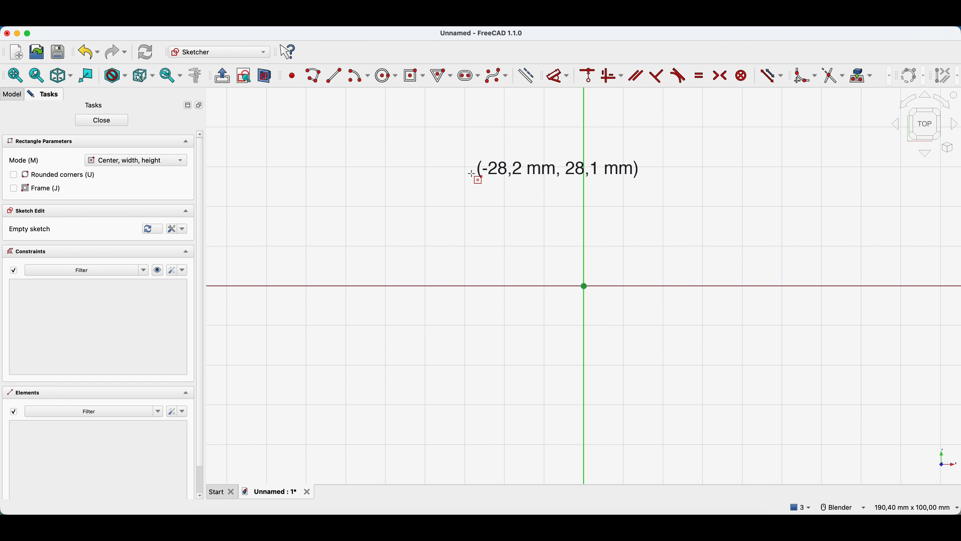
pyautogui.click(584, 286)
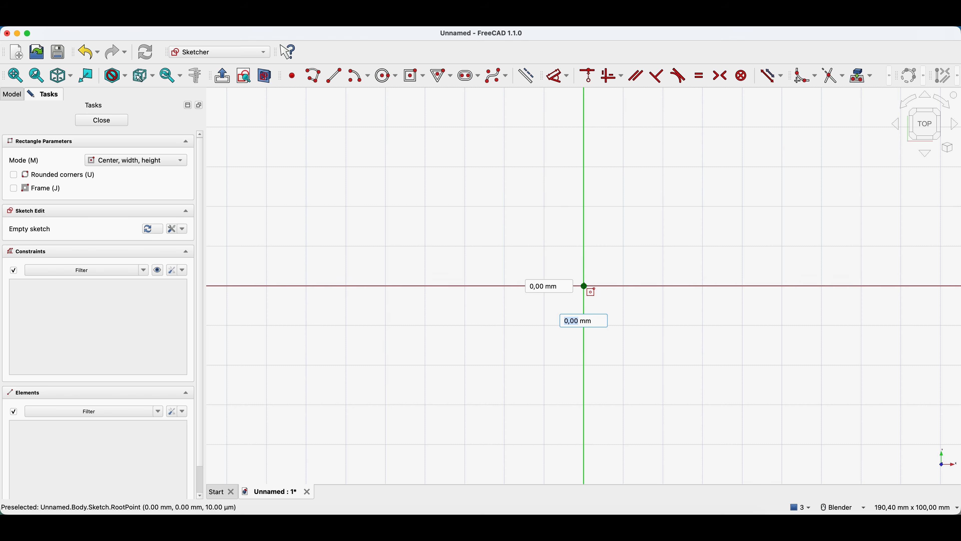
pyautogui.write('50')
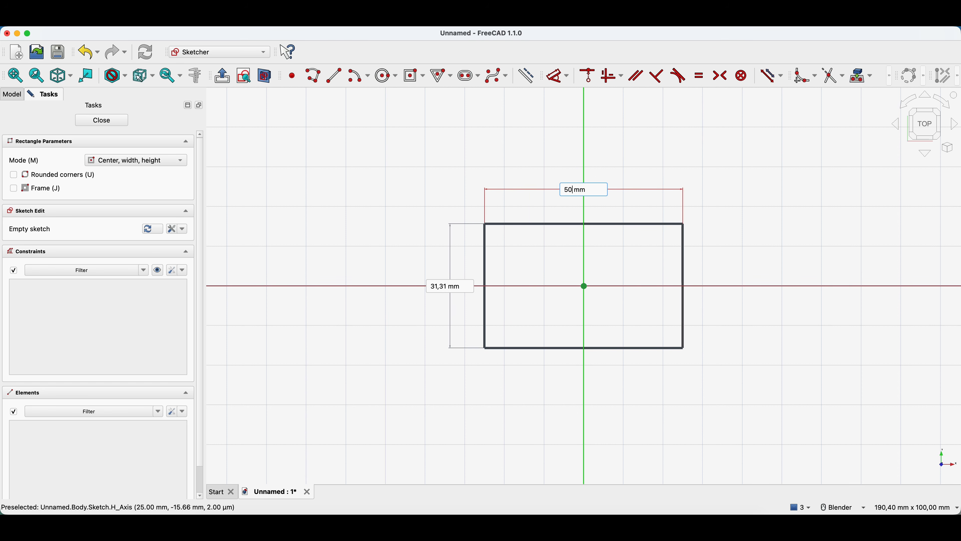
pyautogui.press('Tab')
pyautogui.write('50')
pyautogui.press('Return')
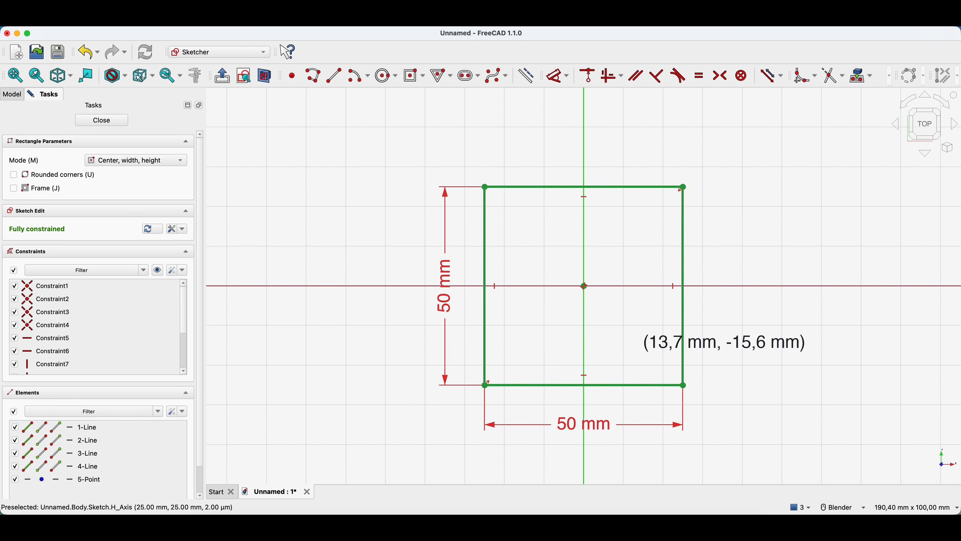
# Finish the square's sketch and pad it into a solid plate using the default settings.
pyautogui.click(101, 120)
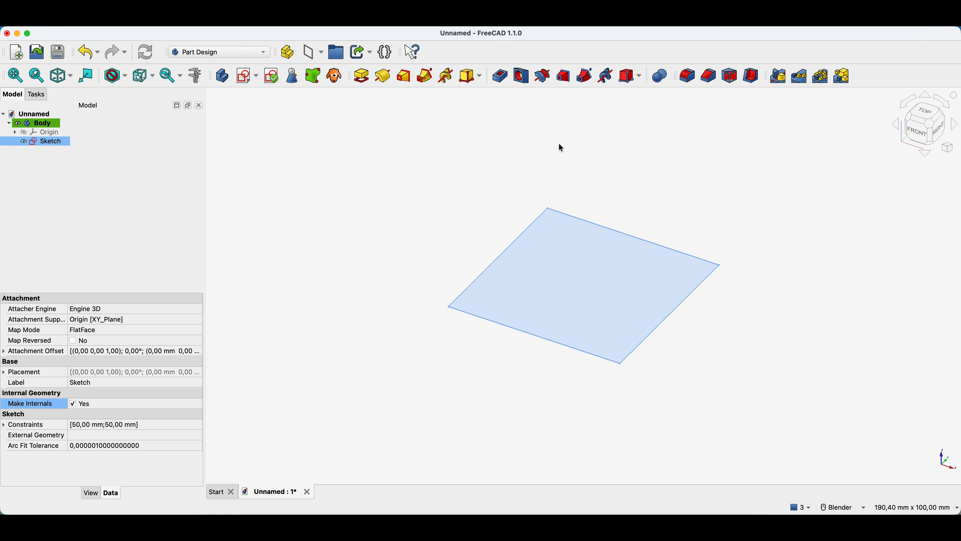
pyautogui.click(362, 76)
pyautogui.click(125, 121)
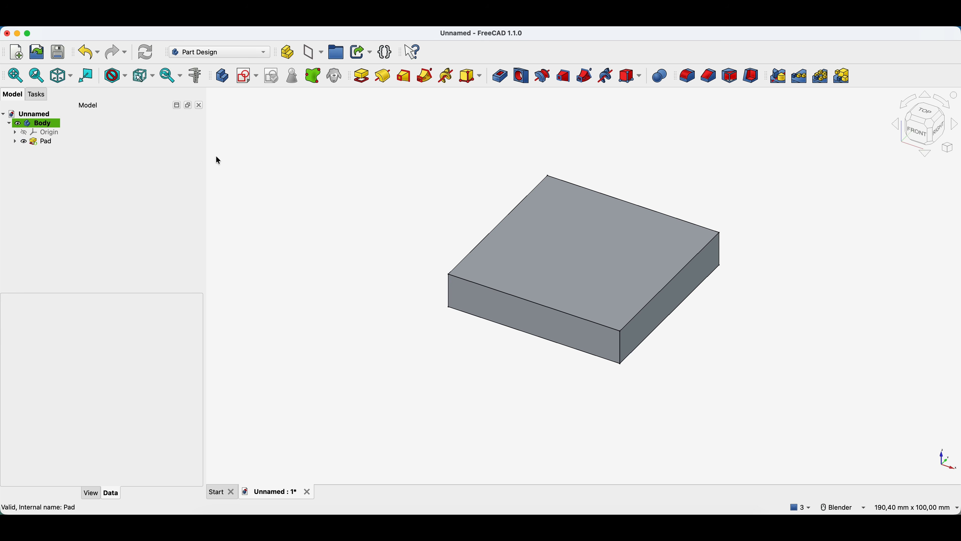
# Create a second sketch on the XY plane, project the plate's upper edge as external geometry, and turn on the section view.
pyautogui.click(247, 76)
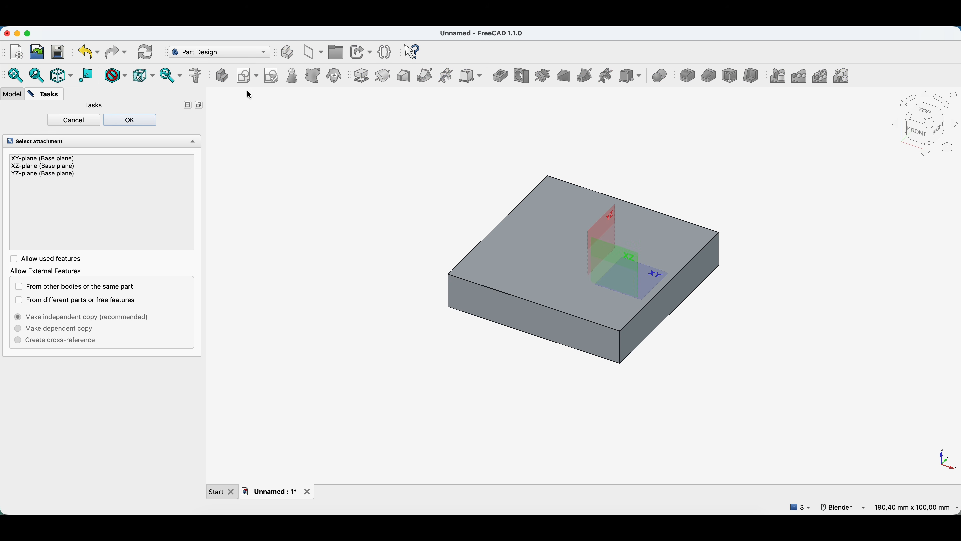
pyautogui.click(53, 159)
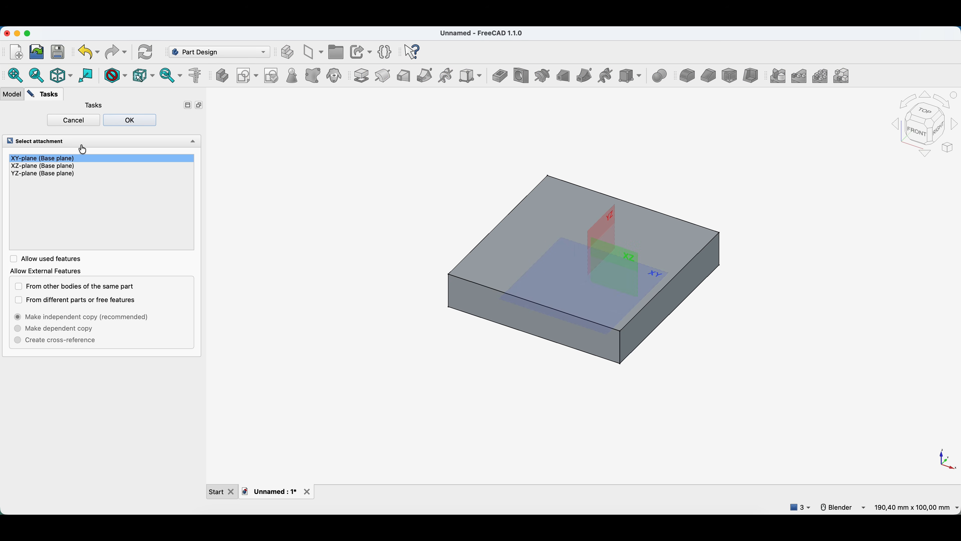
pyautogui.click(143, 120)
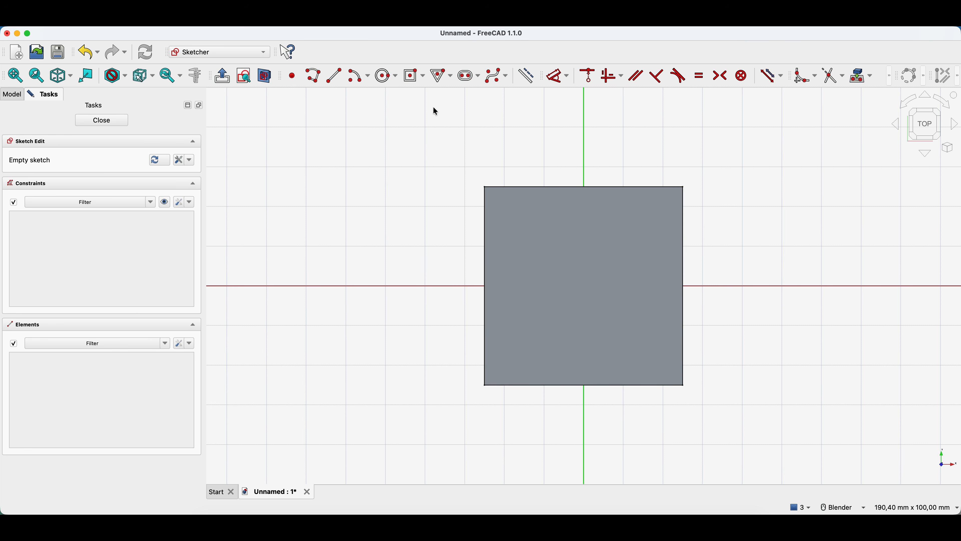
pyautogui.click(860, 78)
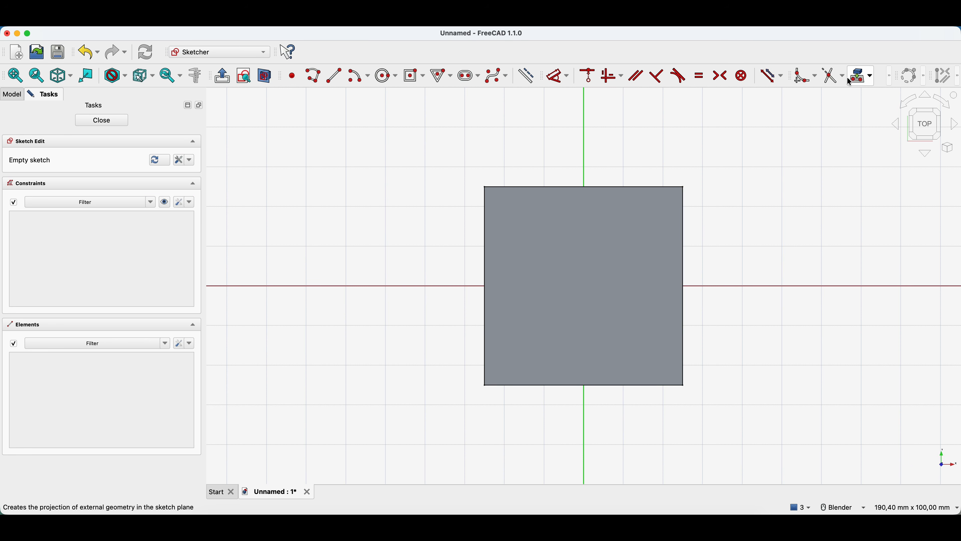
pyautogui.click(593, 186)
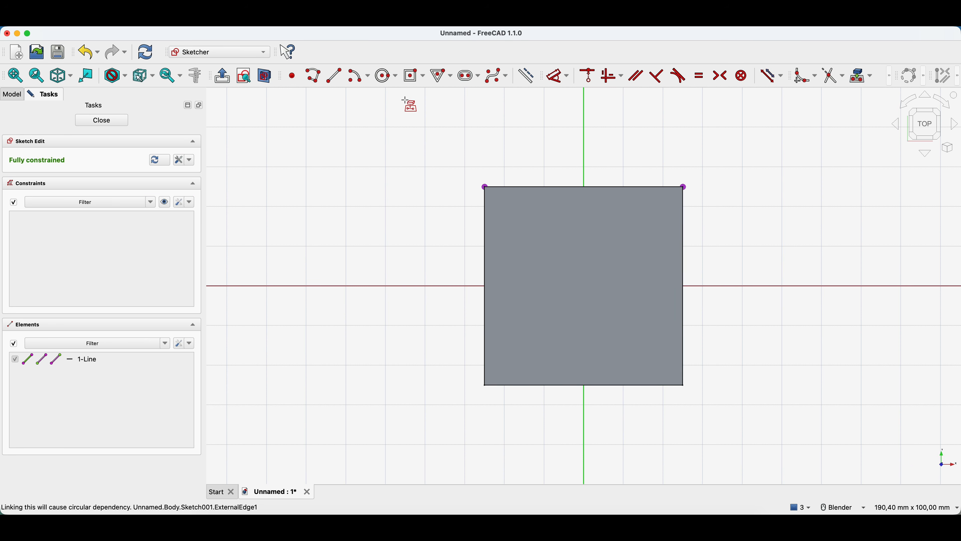
pyautogui.click(265, 79)
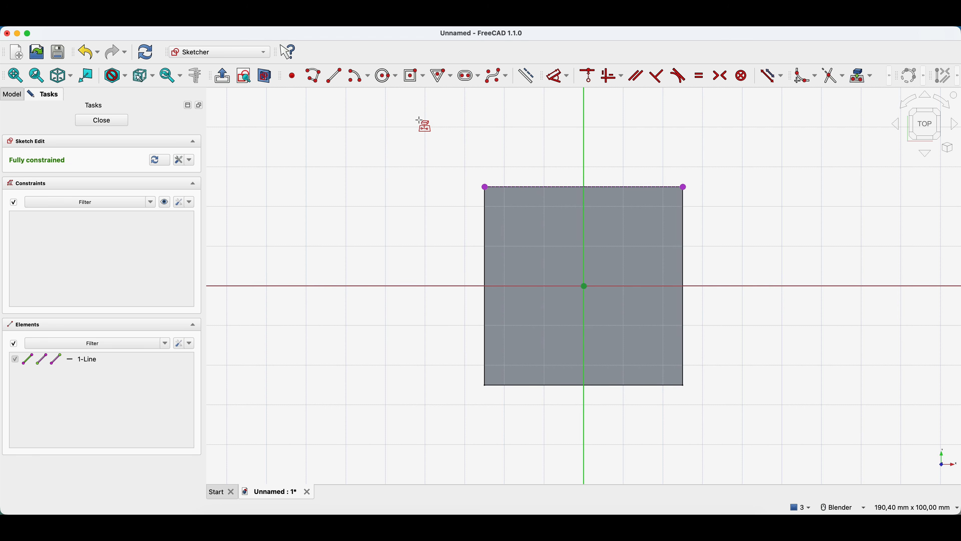
# Draw a 30 mm diameter circle centred where the projected edge meets the vertical axis.
pyautogui.click(384, 81)
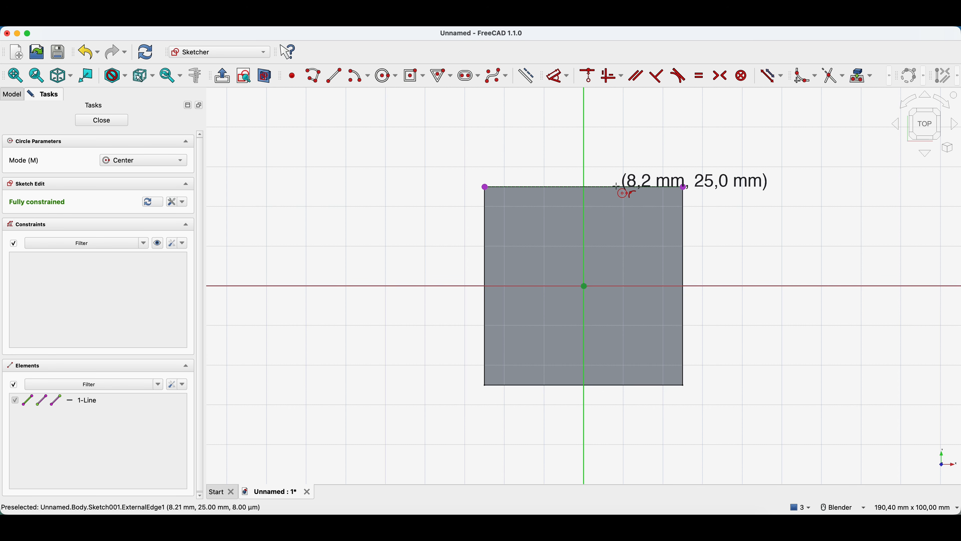
pyautogui.click(583, 186)
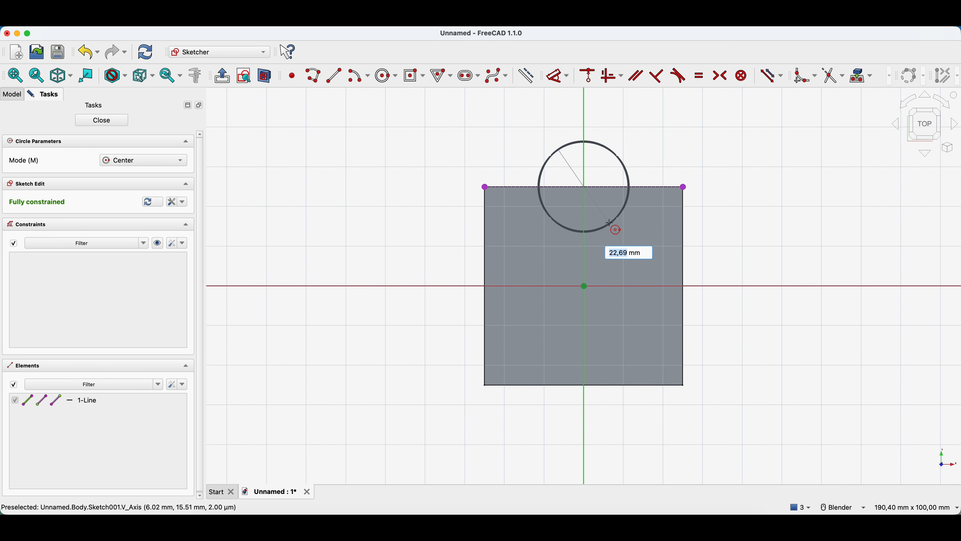
pyautogui.write('30')
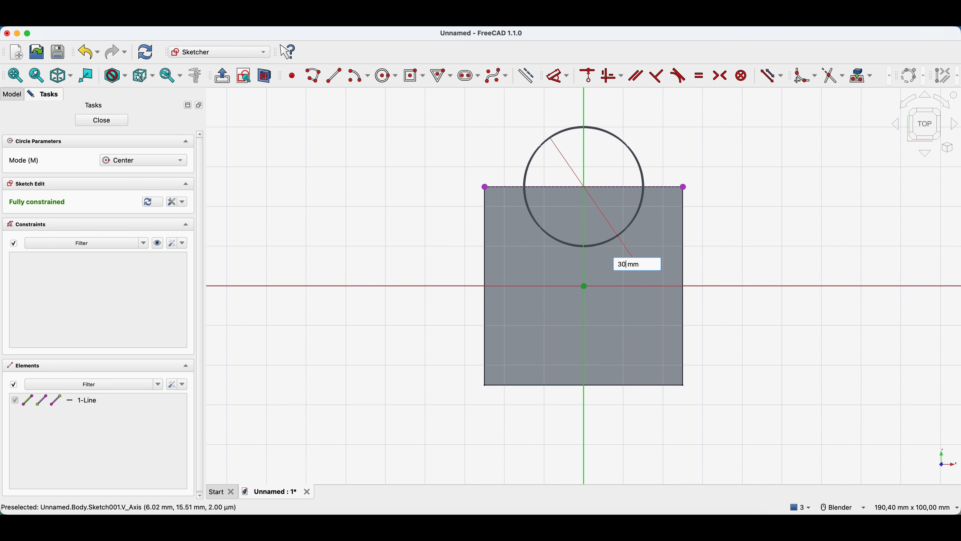
pyautogui.press('Return')
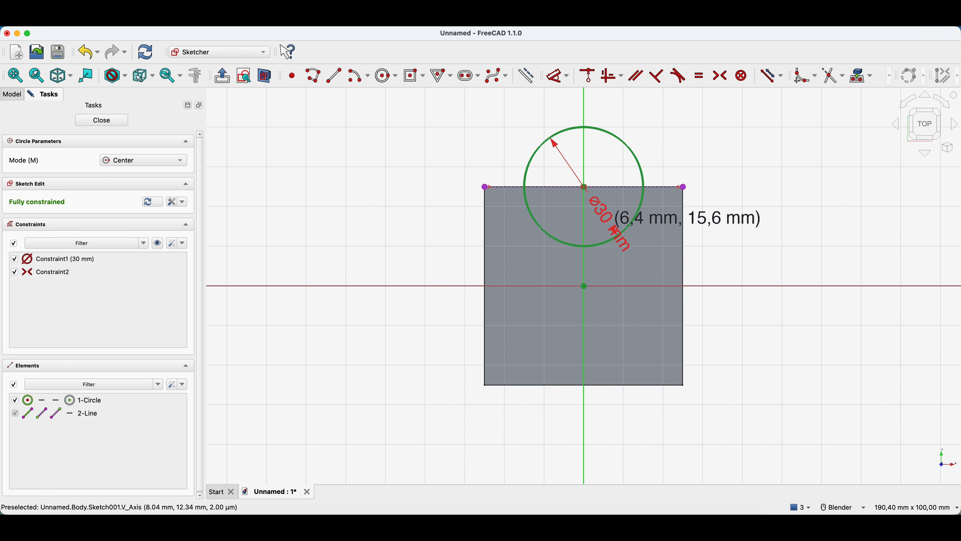
# Close the circle's sketch and pad it 10 mm, one sided.
pyautogui.click(123, 121)
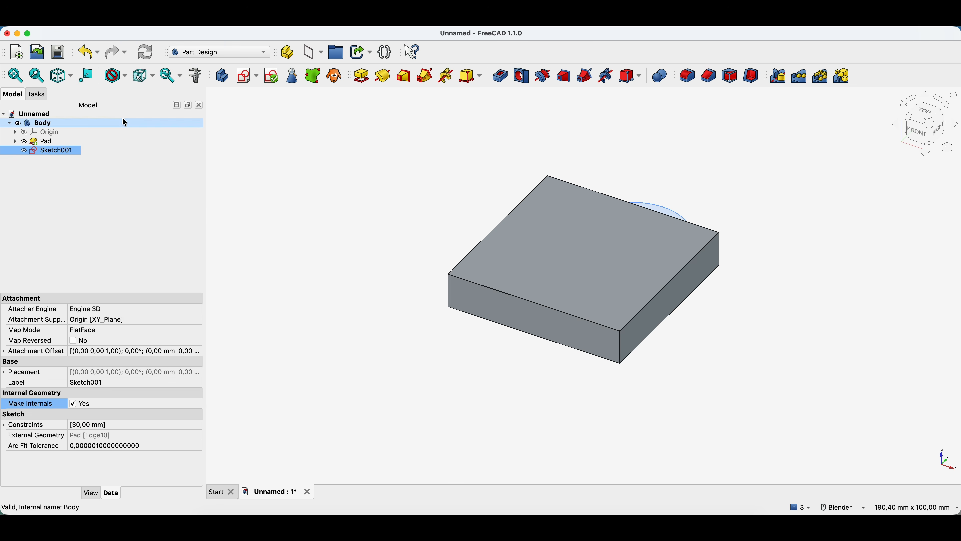
pyautogui.click(361, 77)
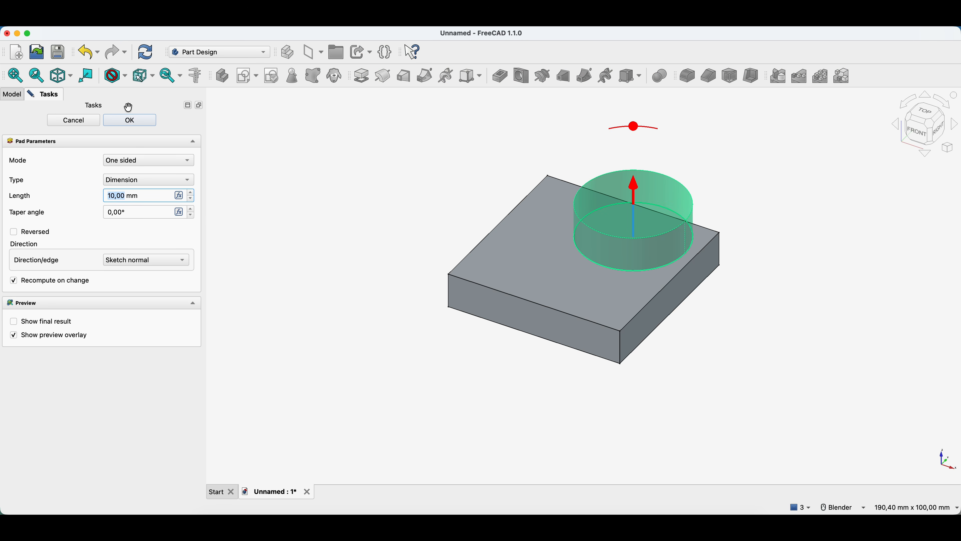
pyautogui.click(130, 120)
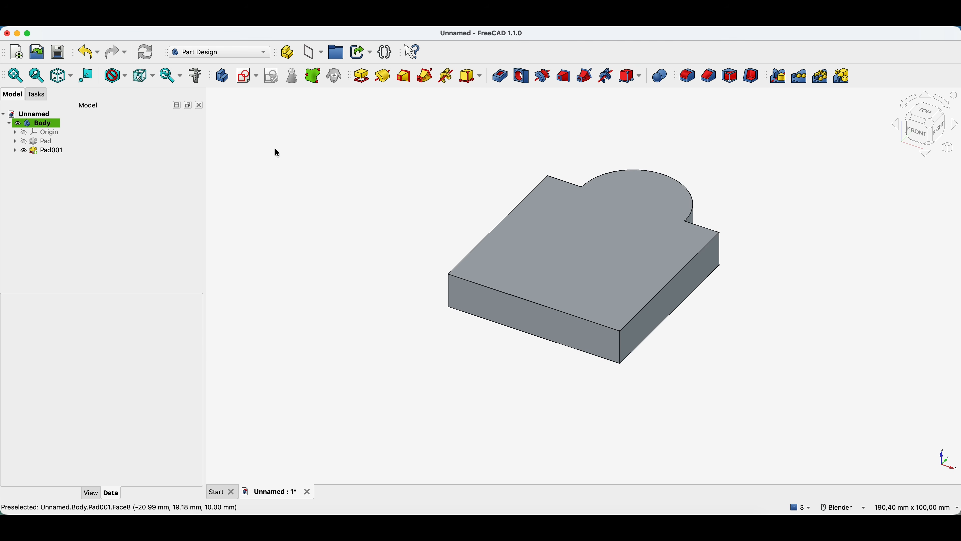
# Create a polar pattern of the circular pad with 4 occurrences over 360° around the normal sketch axis.
pyautogui.click(53, 152)
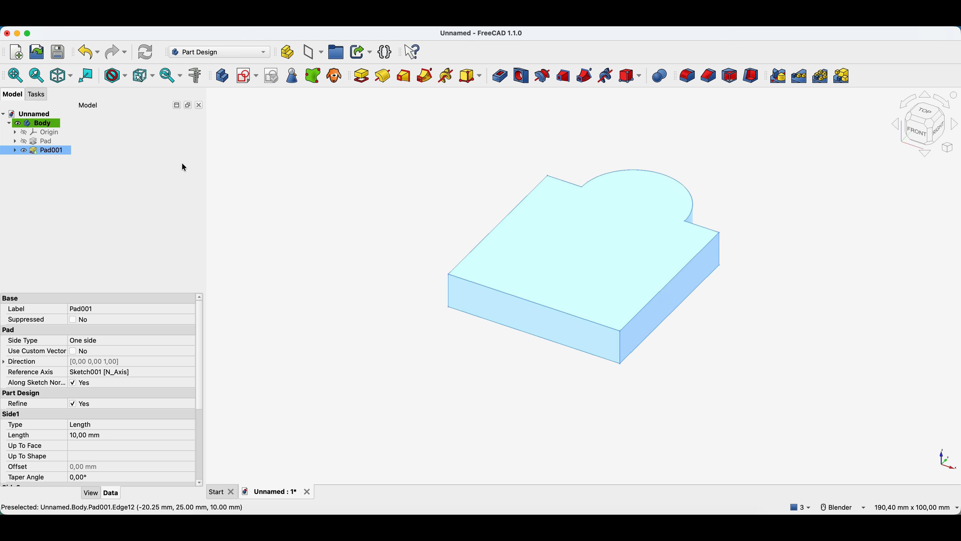
pyautogui.click(819, 81)
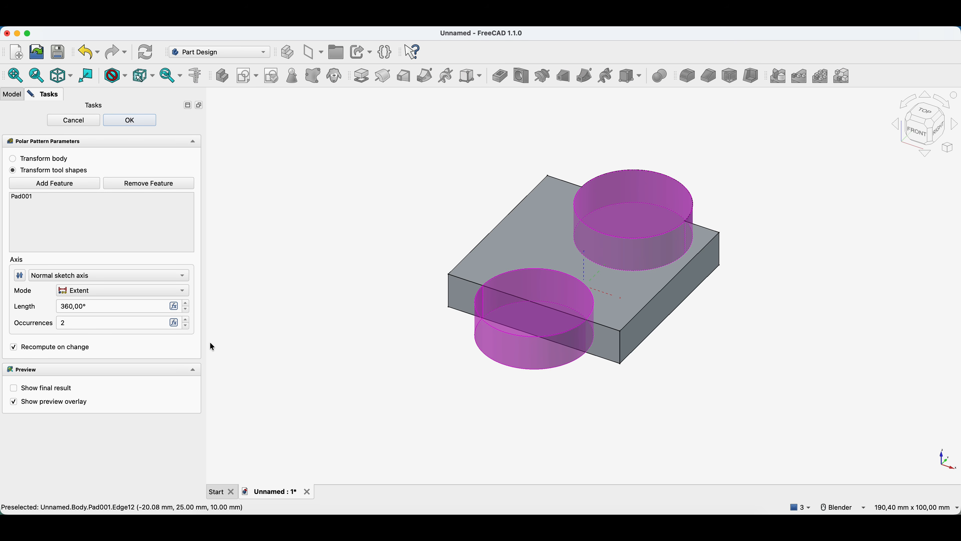
pyautogui.click(187, 320)
pyautogui.click(187, 321)
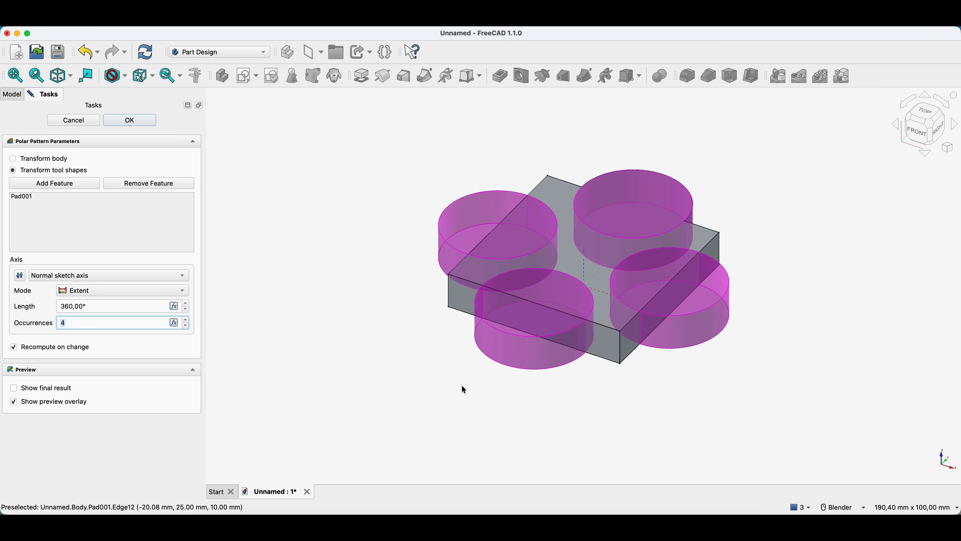
pyautogui.click(130, 120)
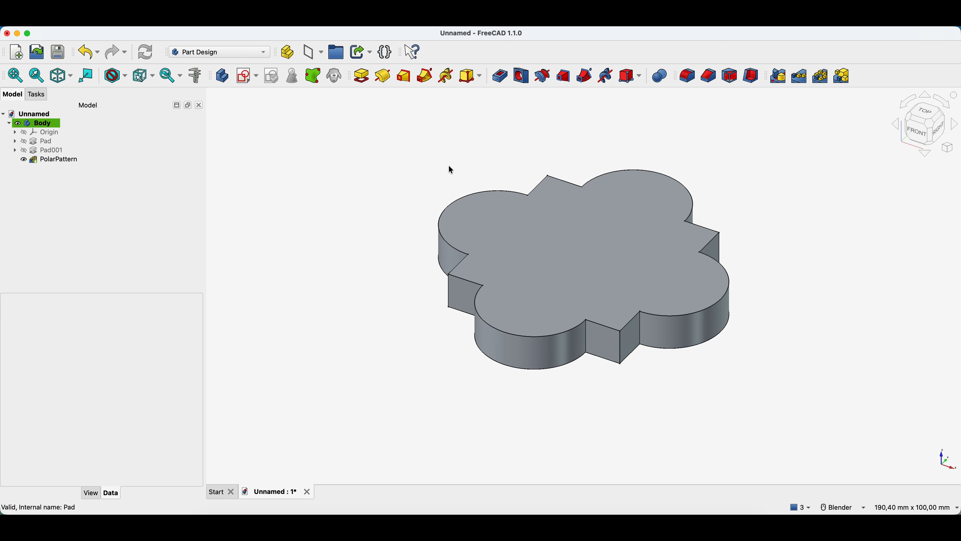
# Create a sketch on the patterned body's top face and project the face's entire outline as external geometry.
pyautogui.click(589, 254)
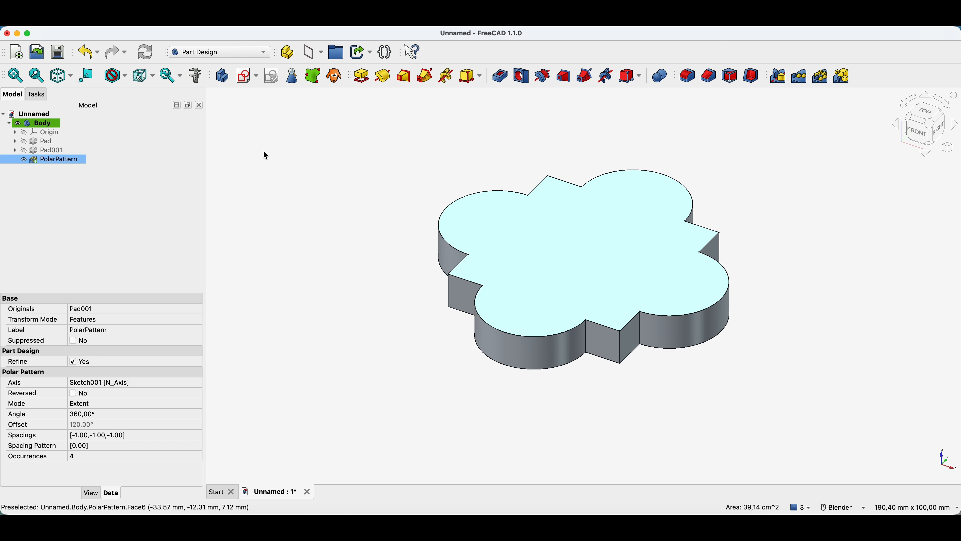
pyautogui.click(246, 76)
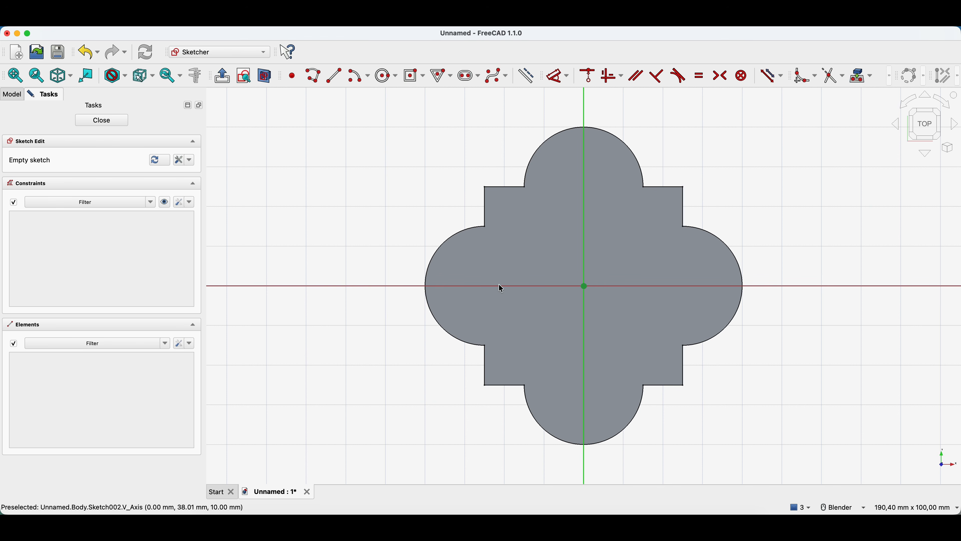
pyautogui.click(857, 81)
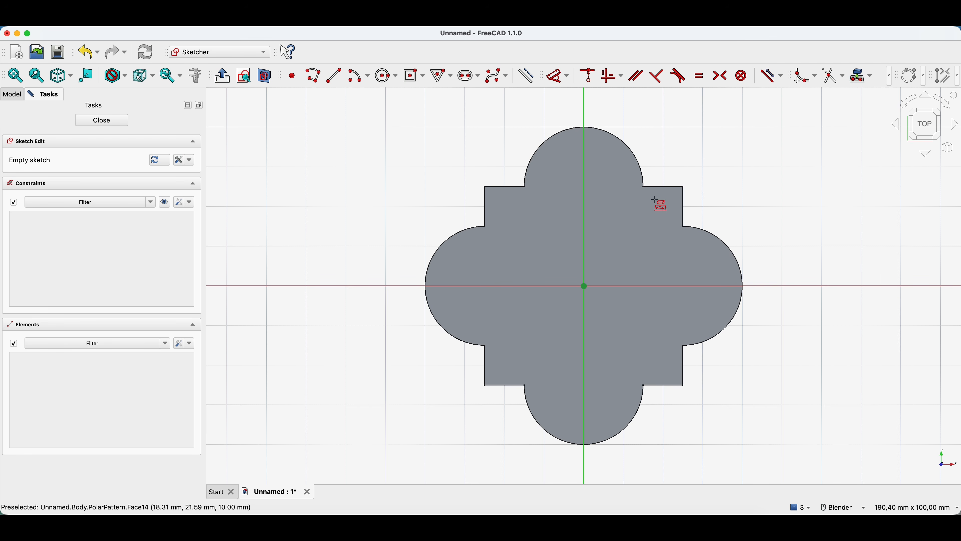
pyautogui.click(546, 219)
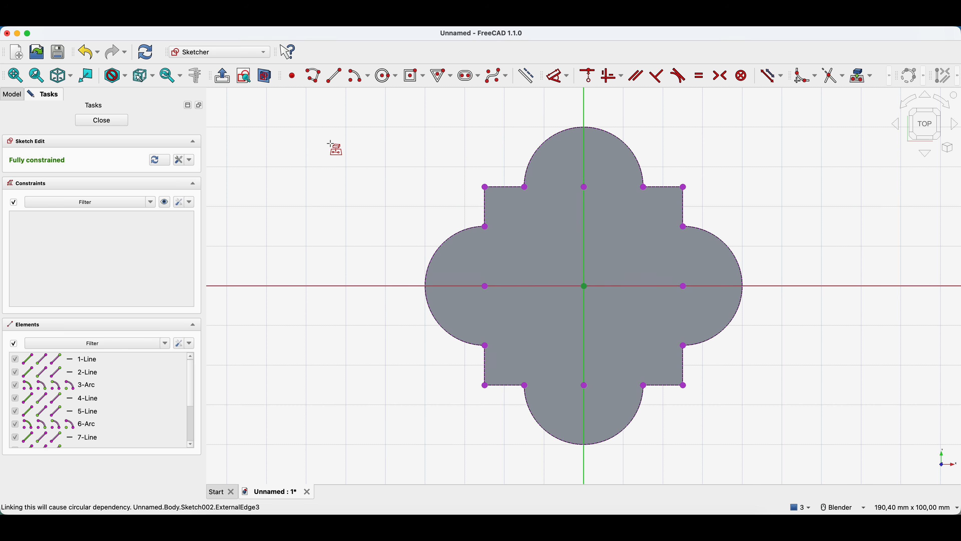
pyautogui.press('Escape')
# Offset the entire projected lobed outline inward by 4 mm in Arc mode, adding an offset constraint.
pyautogui.moveTo(790, 76)
pyautogui.mouseDown()
pyautogui.moveTo(775, 59)
pyautogui.moveTo(318, 53)
pyautogui.moveTo(401, 60)
pyautogui.mouseUp()
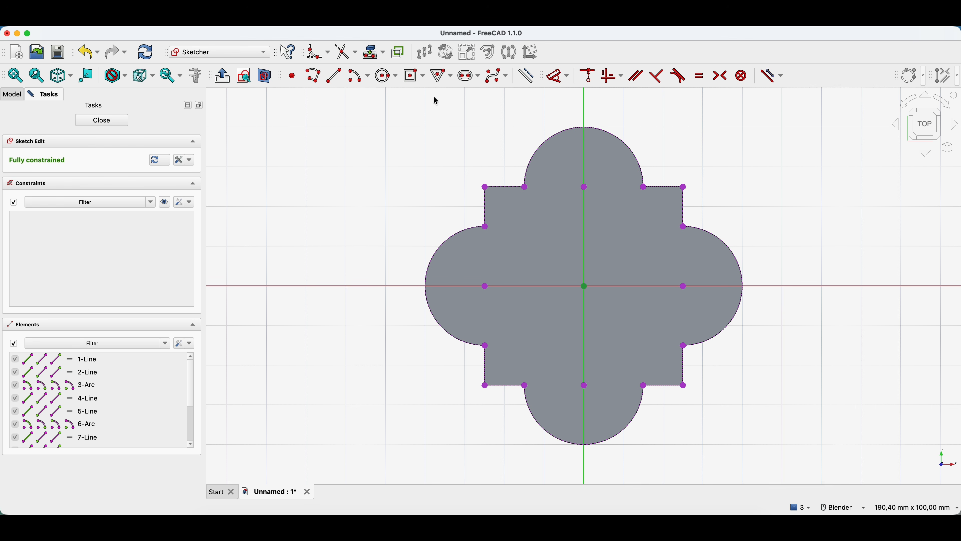
pyautogui.moveTo(420, 96)
pyautogui.mouseDown()
pyautogui.moveTo(541, 185)
pyautogui.moveTo(751, 458)
pyautogui.mouseUp()
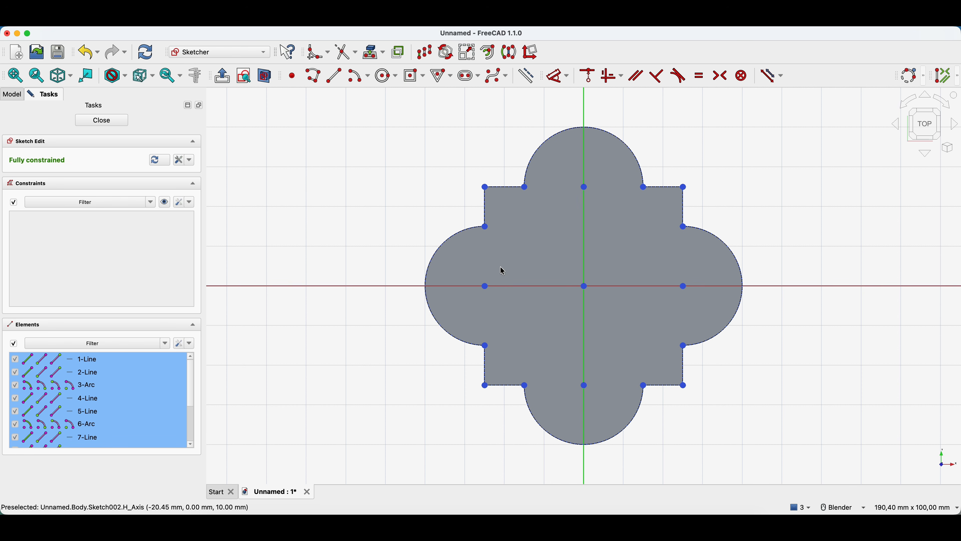
pyautogui.click(489, 54)
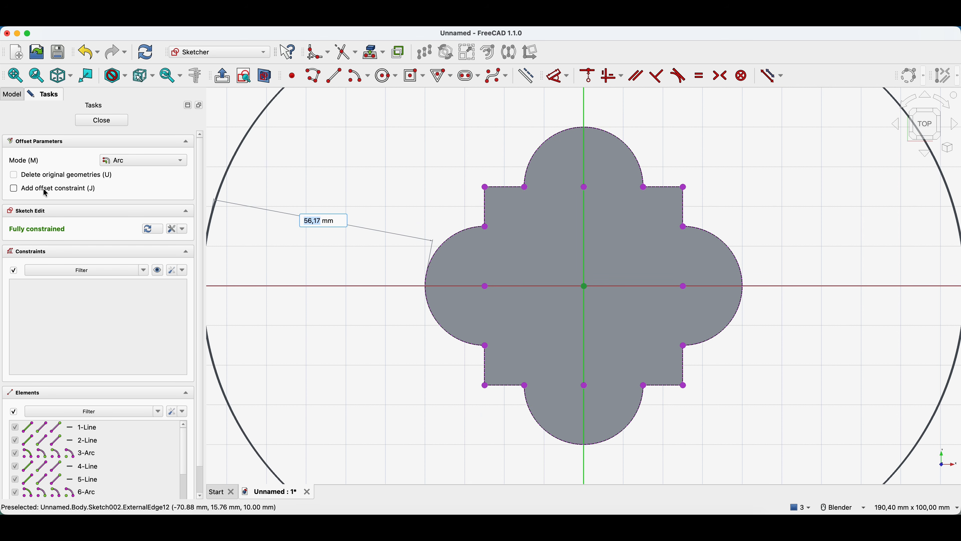
pyautogui.click(14, 188)
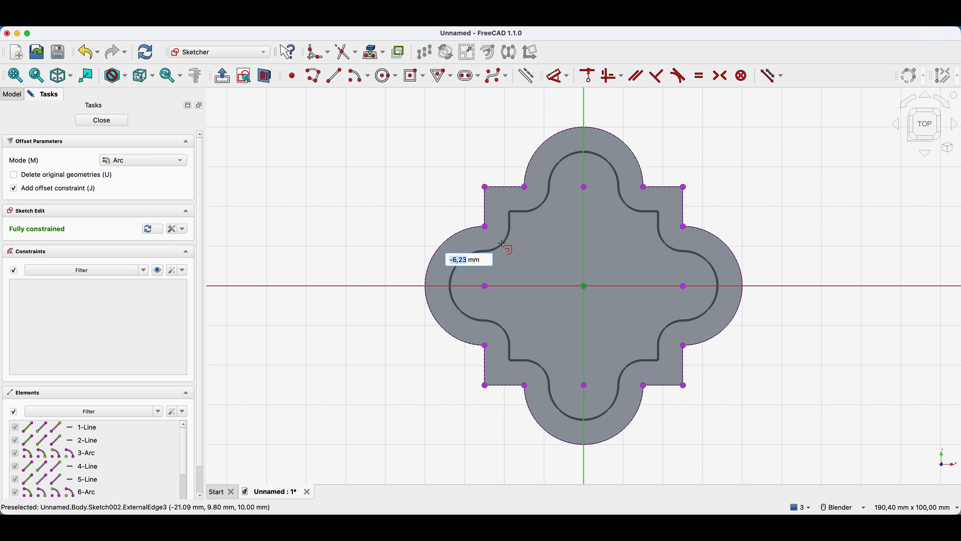
pyautogui.write('4')
pyautogui.press('Return')
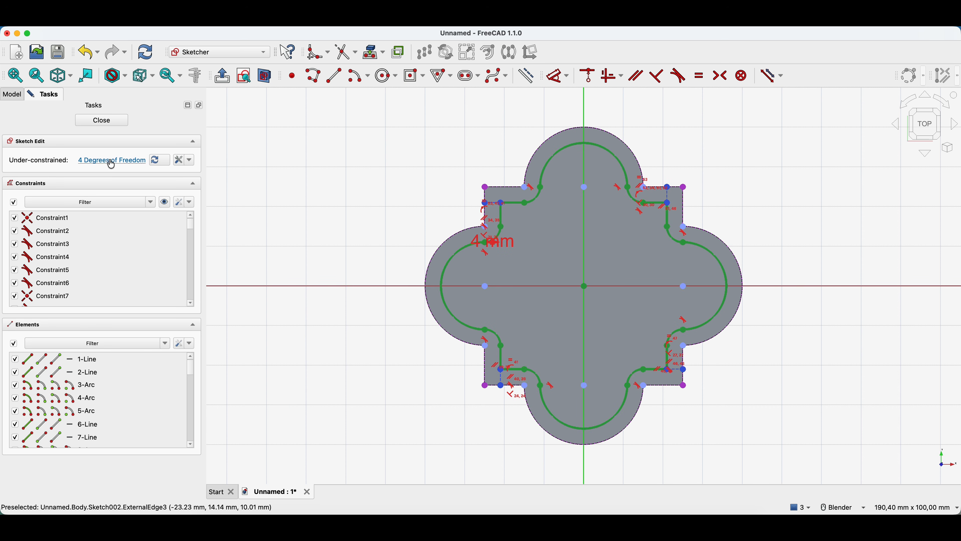
pyautogui.moveTo(666, 187); pyautogui.dragTo(669, 187)
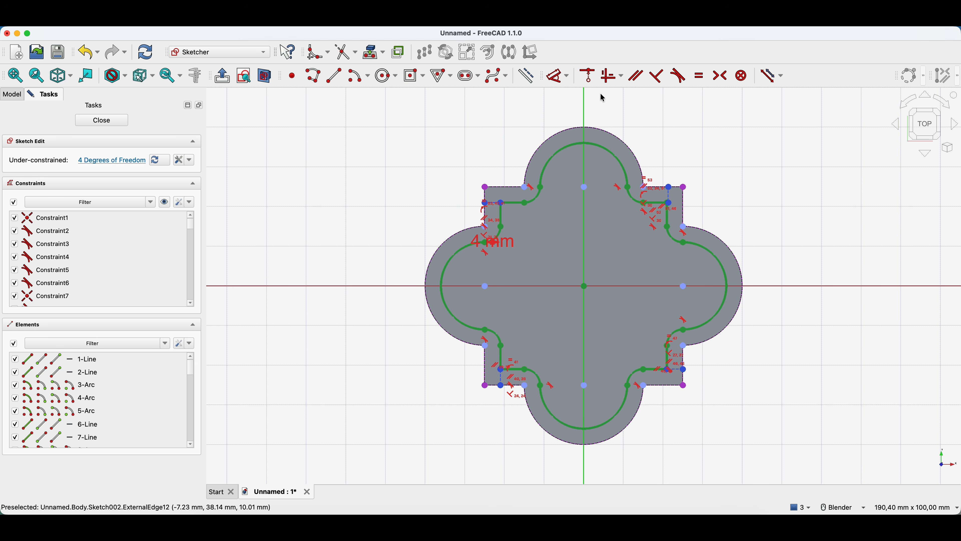
# Draw a centred rectangle in the free area above and to the left of the lobed body.
pyautogui.click(408, 76)
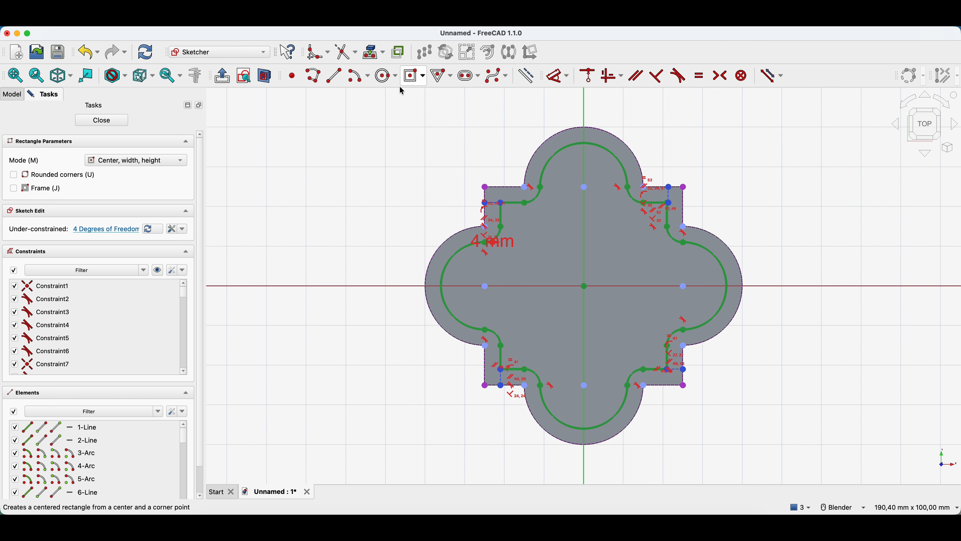
pyautogui.click(288, 154)
pyautogui.click(350, 203)
pyautogui.scroll(-3, 388, 172)
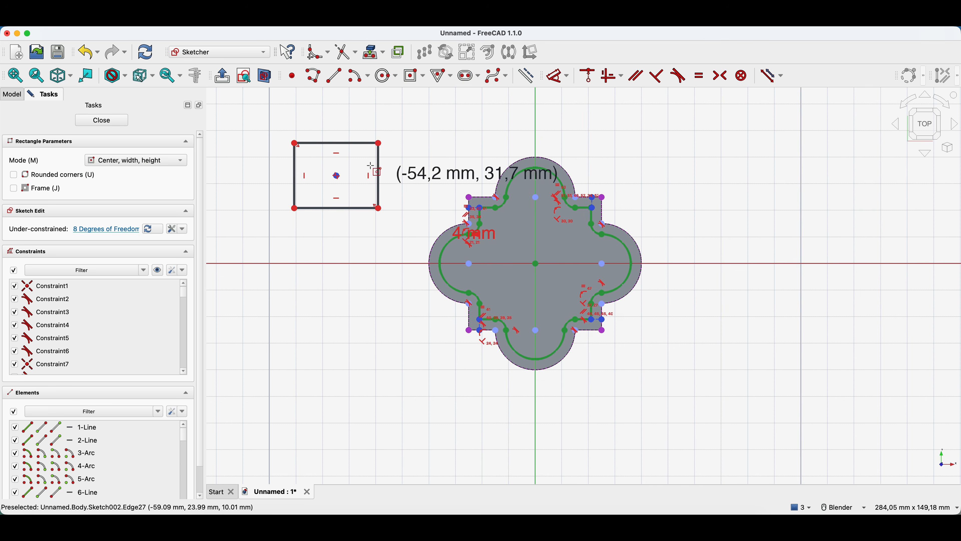
pyautogui.scroll(3, 363, 129)
pyautogui.click(328, 118)
pyautogui.press('Escape')
pyautogui.press('Escape')
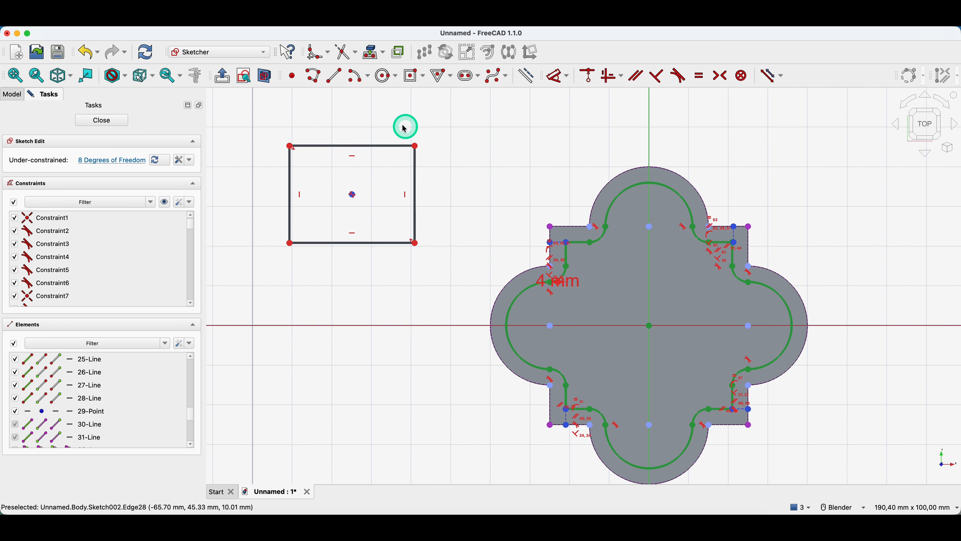
# Try offsetting only the rectangle's upper edge in Arc mode and undo that offset.
pyautogui.click(362, 146)
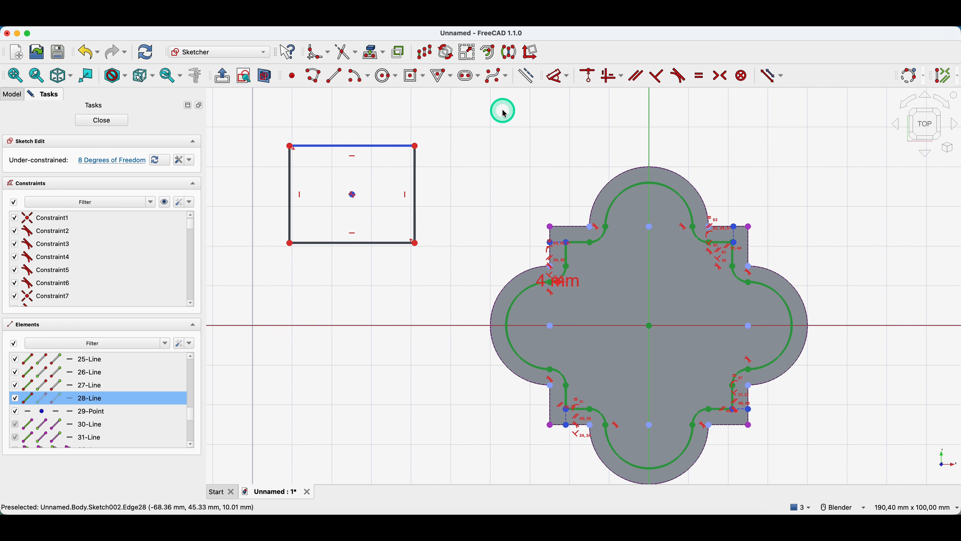
pyautogui.click(492, 63)
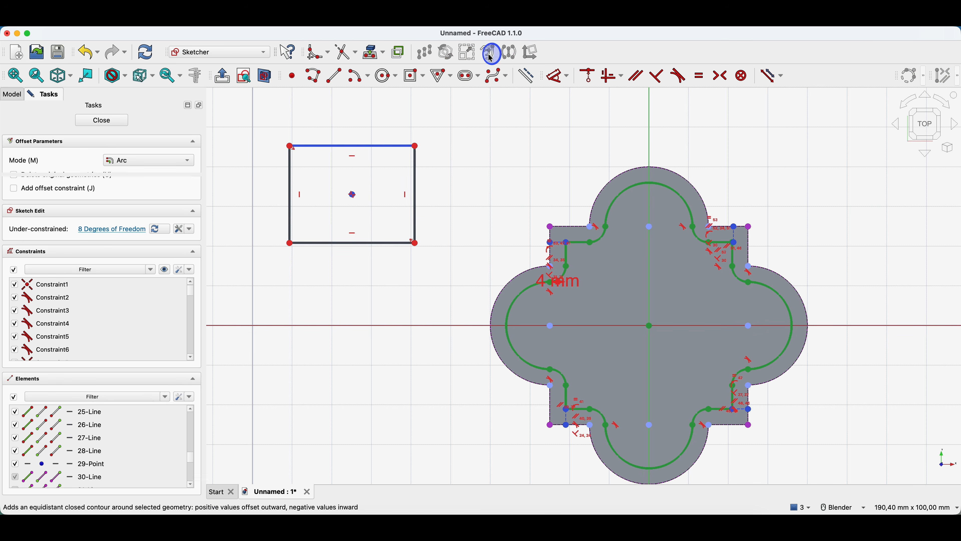
pyautogui.click(365, 110)
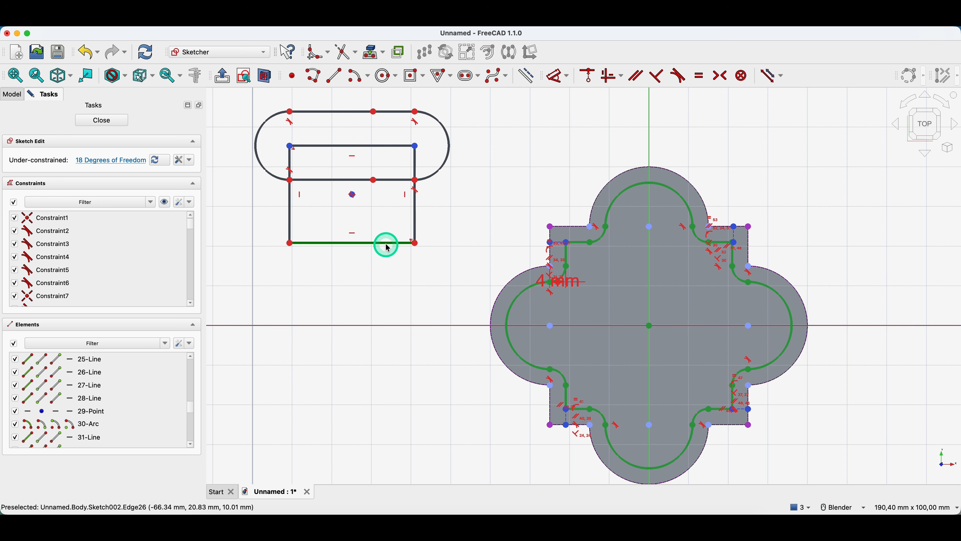
pyautogui.press('super+z')
# Offset the whole rectangle outward in Arc mode and finish editing the sketch.
pyautogui.moveTo(253, 118); pyautogui.dragTo(420, 249)
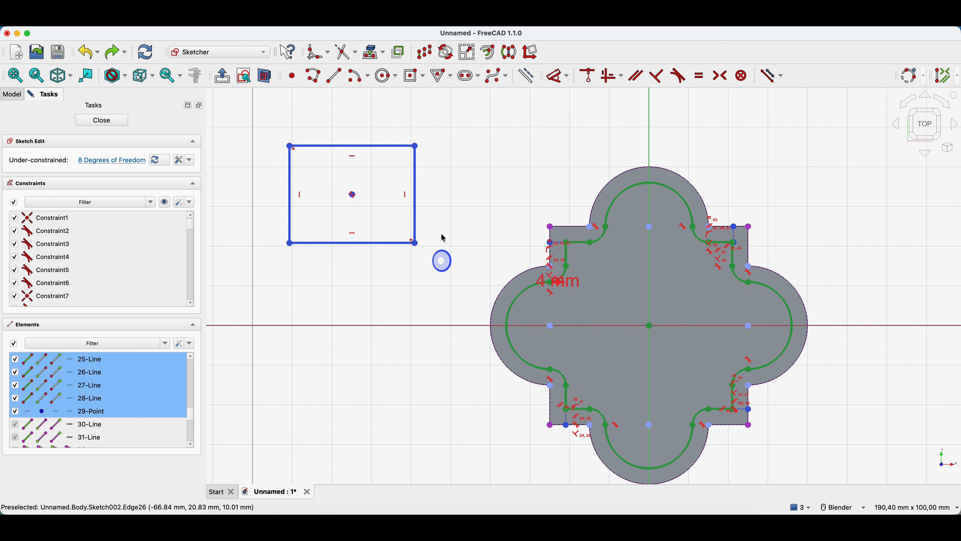
pyautogui.click(488, 53)
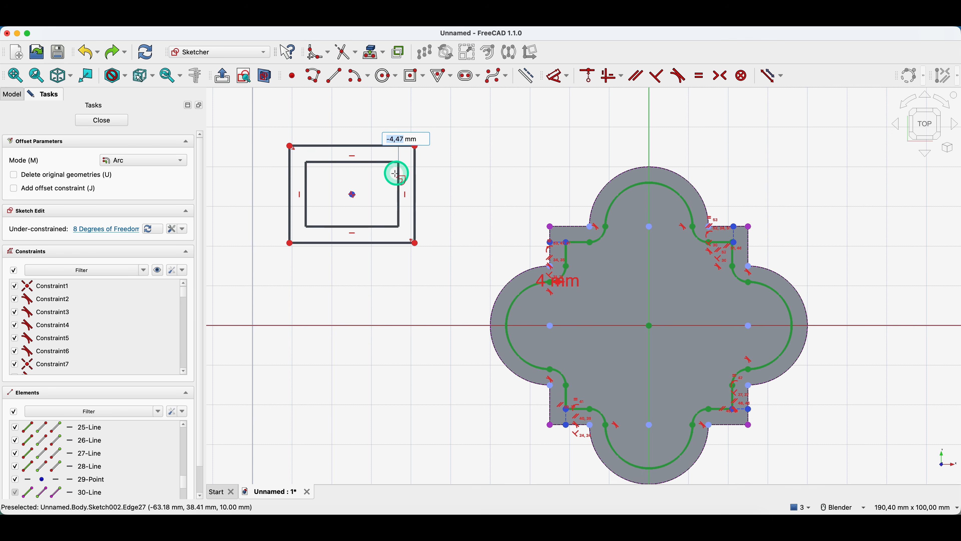
pyautogui.click(399, 125)
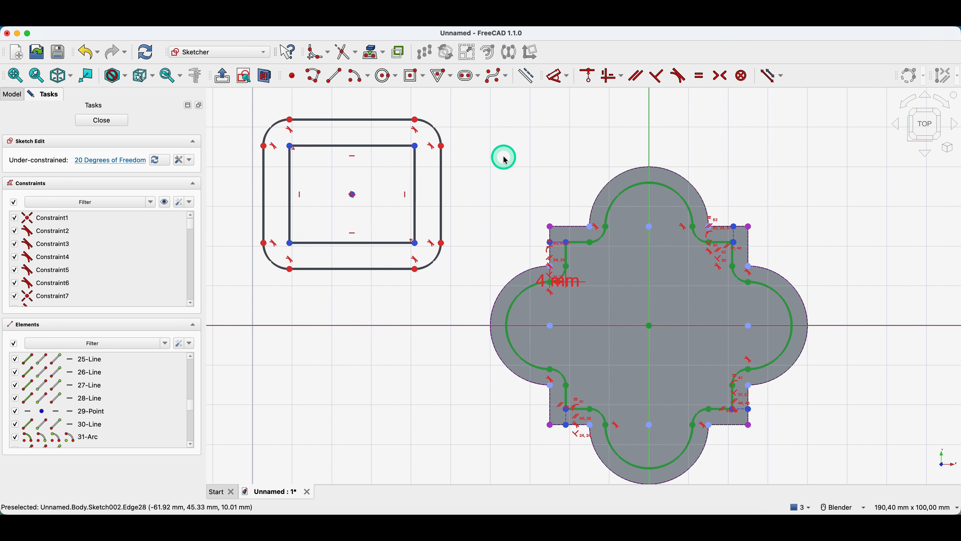
pyautogui.press('Escape')
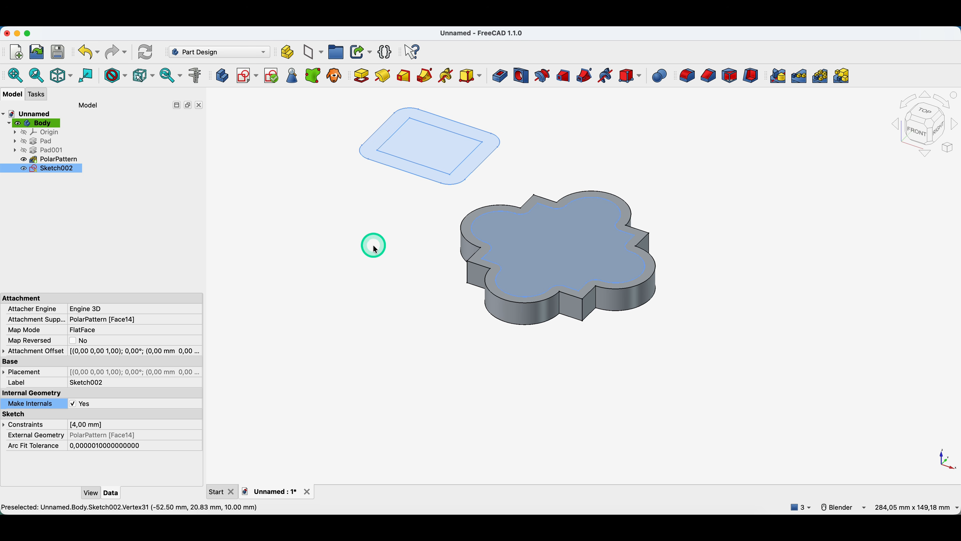
pyautogui.doubleClick(50, 170)
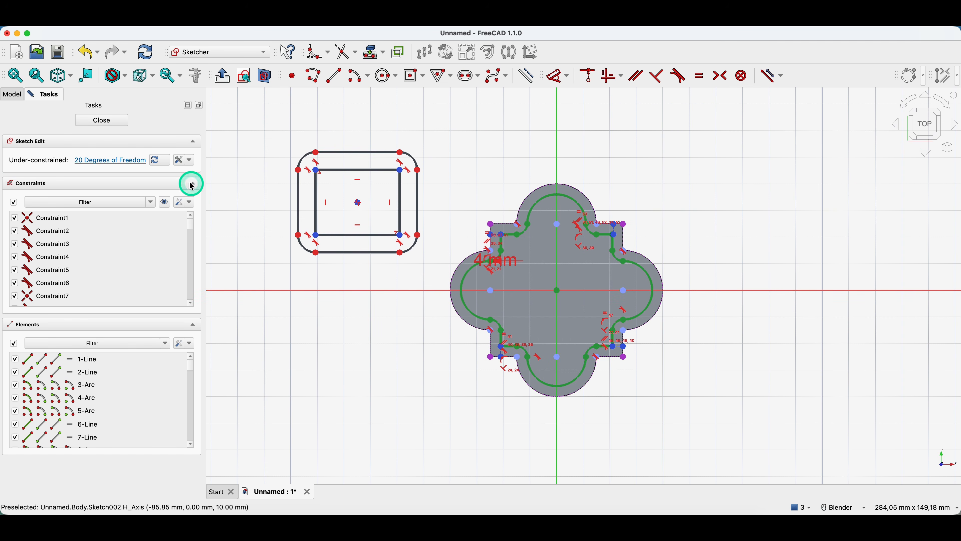
pyautogui.click(116, 122)
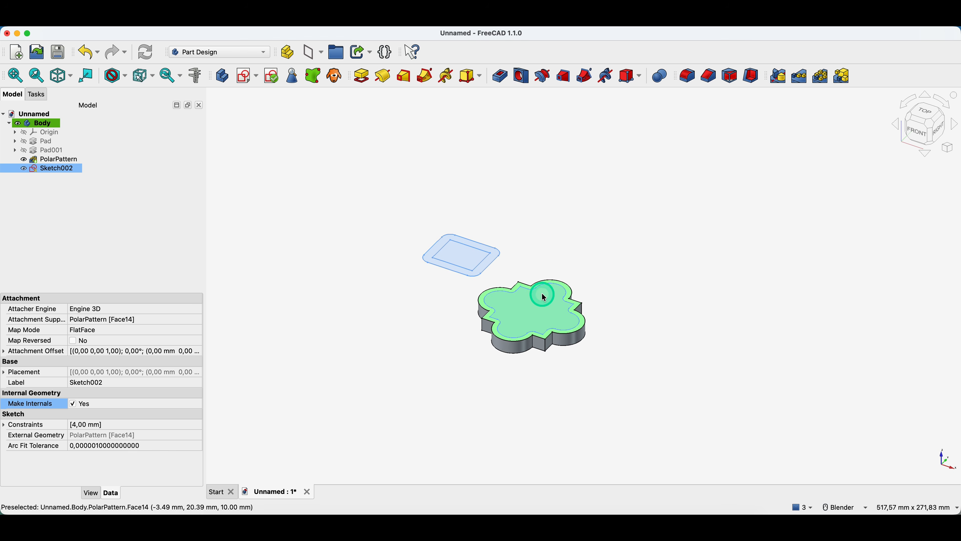
# Select the sketch's internal faces and switch its Make Internals property off and back on.
pyautogui.click(556, 298)
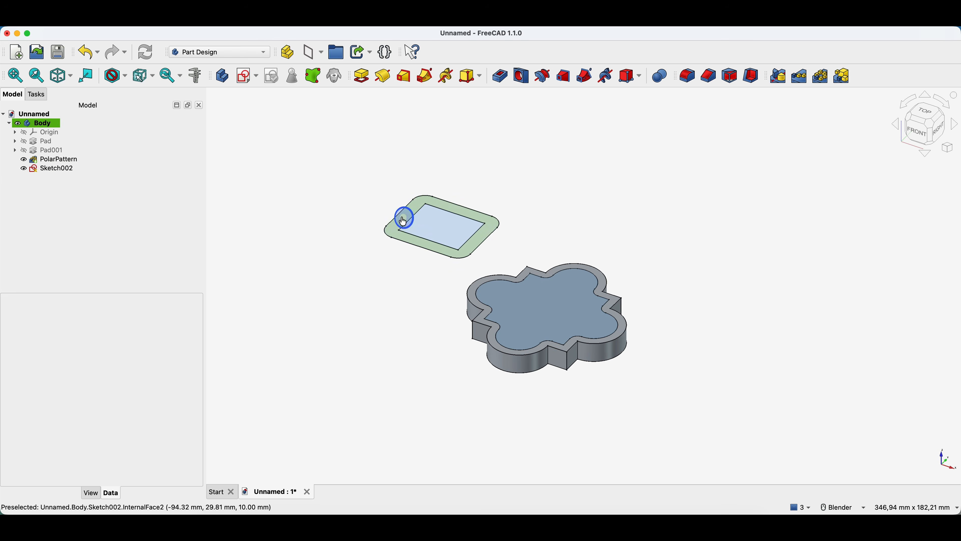
pyautogui.click(402, 220)
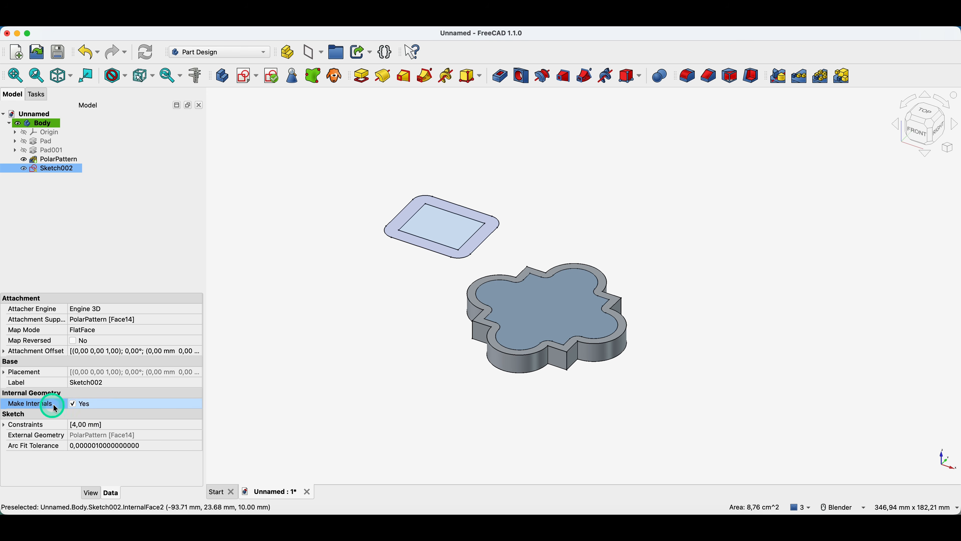
pyautogui.click(73, 404)
pyautogui.click(266, 339)
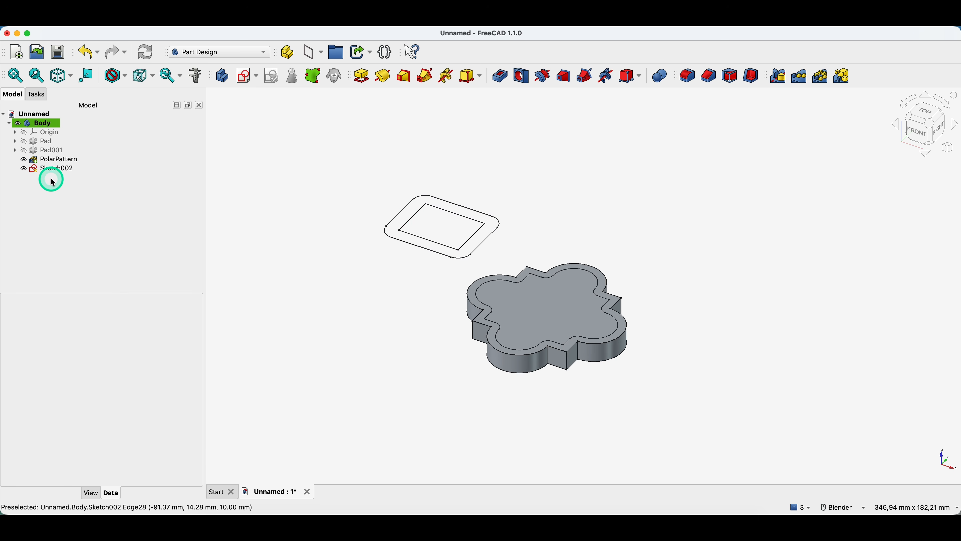
pyautogui.click(54, 169)
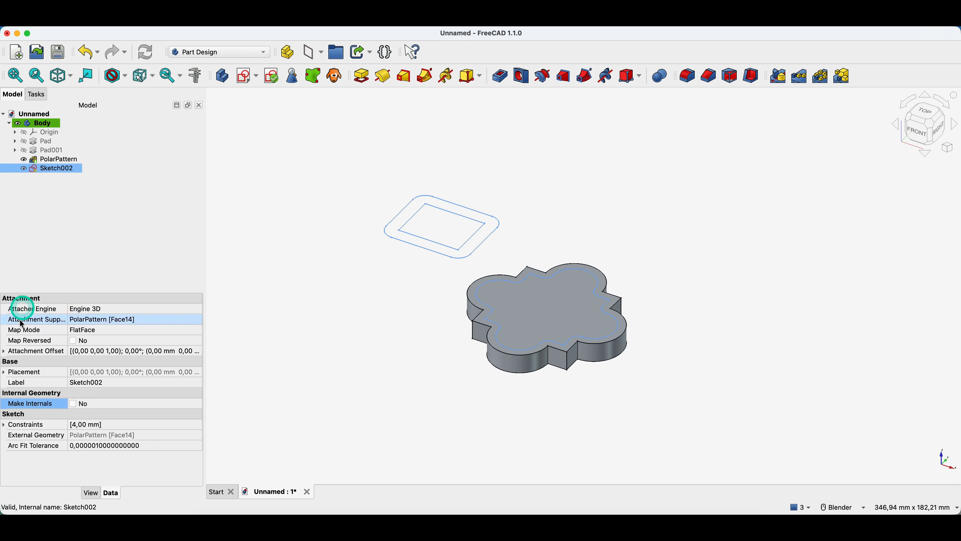
pyautogui.click(73, 404)
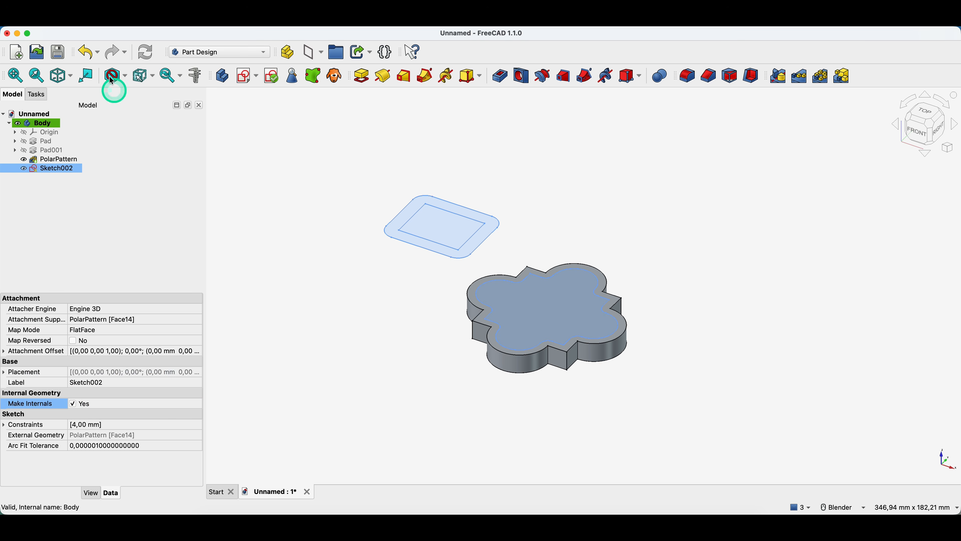
# Make sure Generate internal faces is enabled in the Sketcher's general preferences and accept the settings.
pyautogui.click(70, 15)
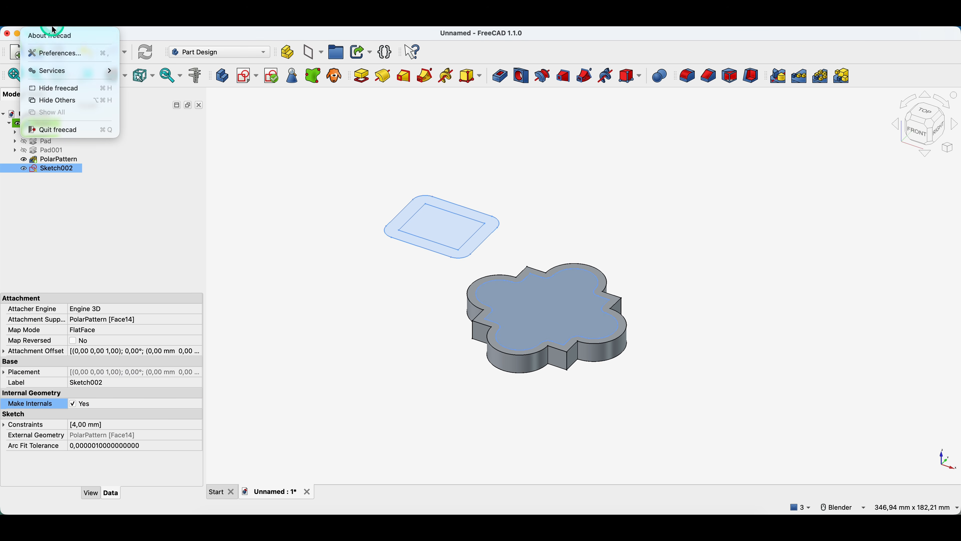
pyautogui.click(52, 55)
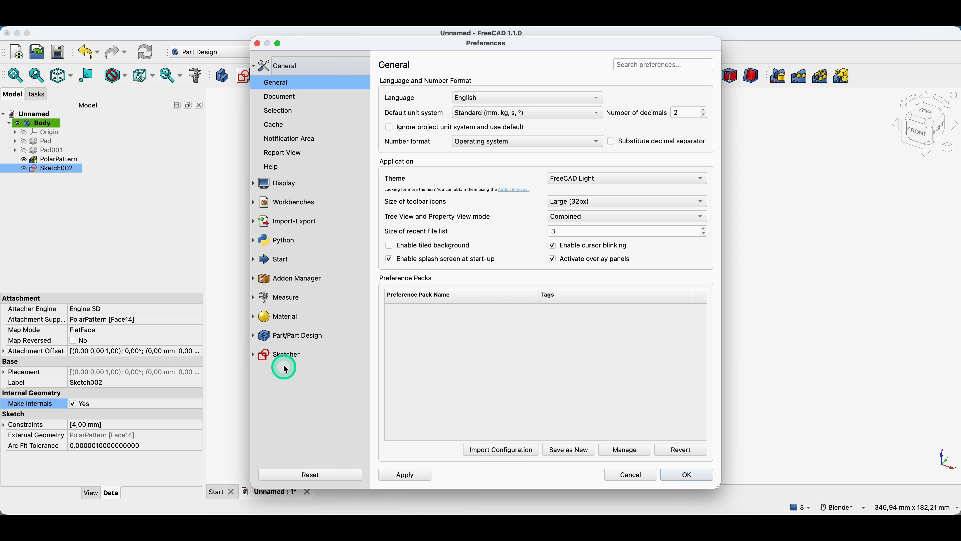
pyautogui.click(284, 354)
pyautogui.click(389, 258)
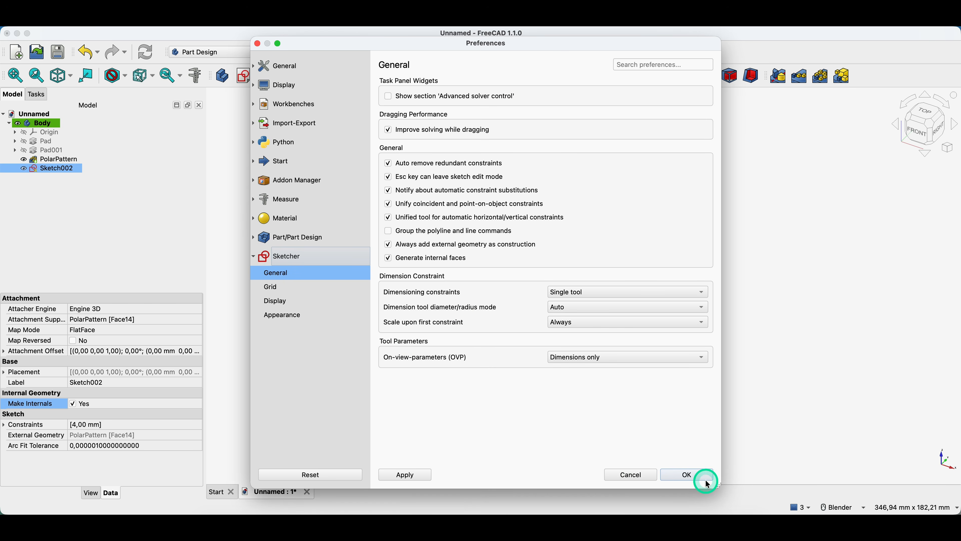
pyautogui.click(688, 475)
pyautogui.click(457, 262)
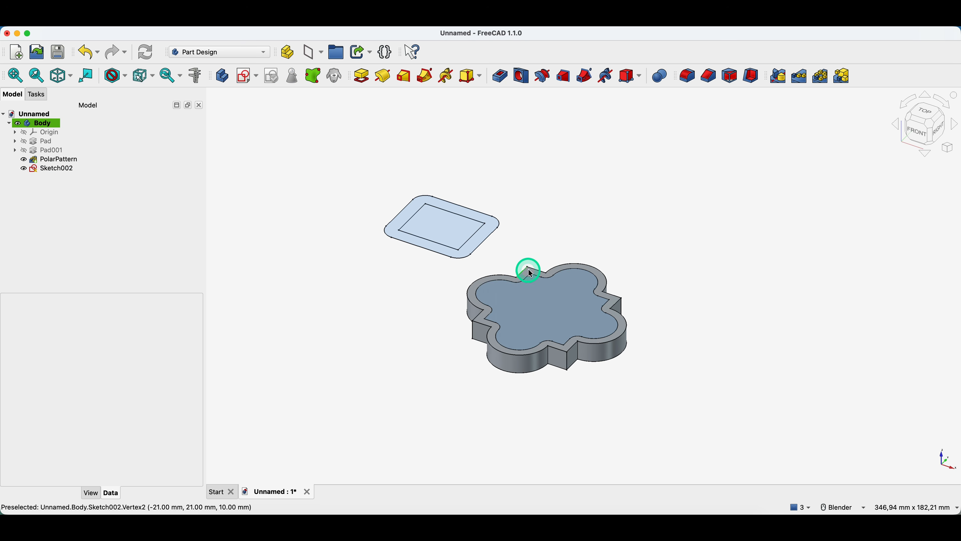
# Preview a 10 mm one-sided pad of only the inner lobed sketch face and cancel it.
pyautogui.click(486, 289)
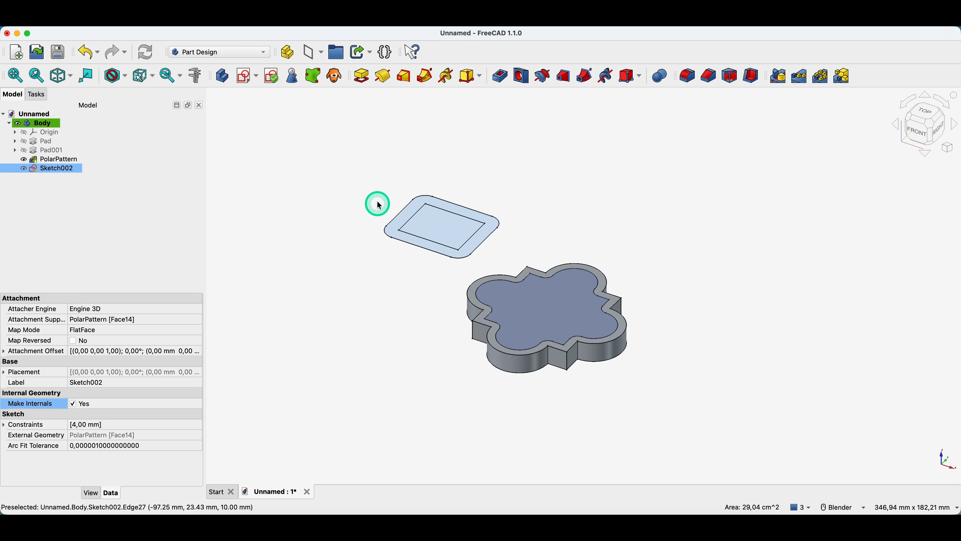
pyautogui.click(361, 77)
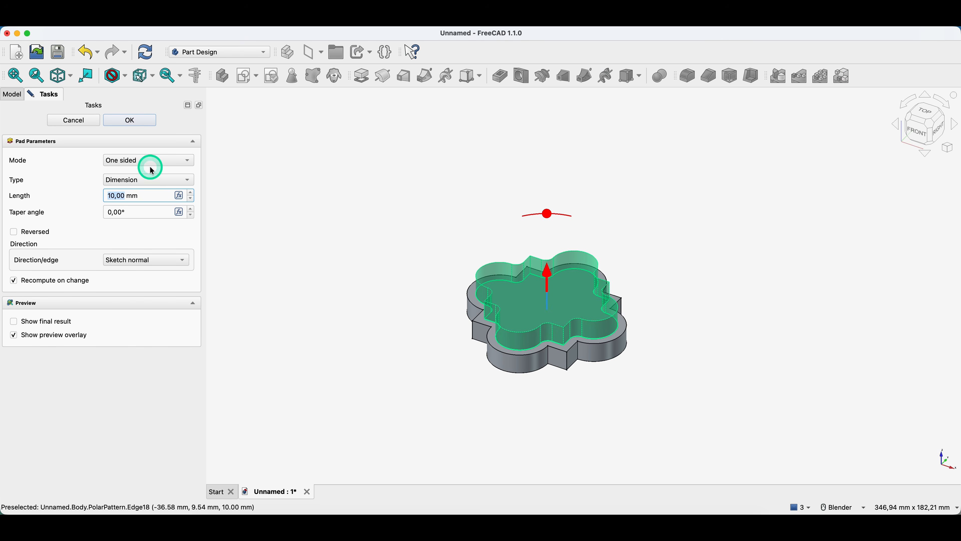
pyautogui.click(67, 122)
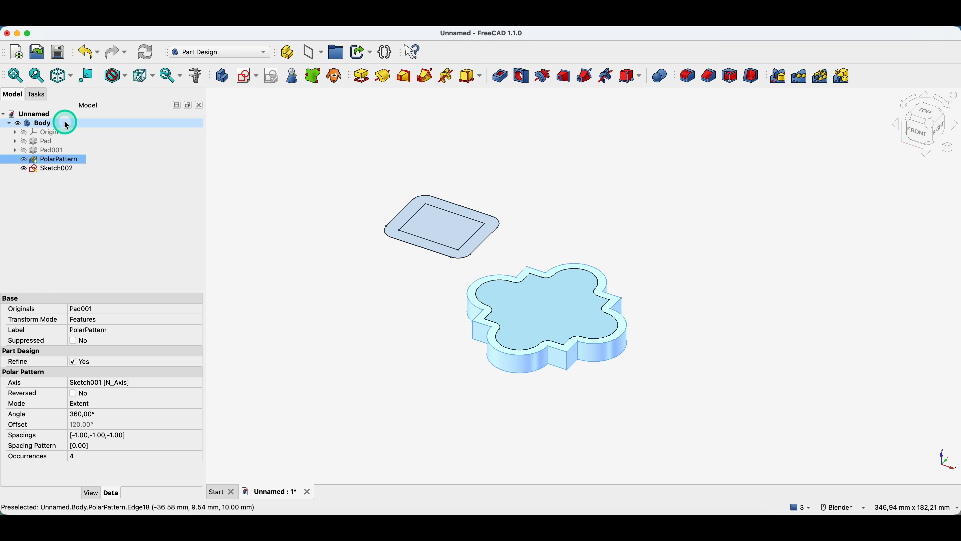
# Preview a 10 mm one-sided pad of the ring between the two rectangular contours and cancel it.
pyautogui.click(371, 221)
pyautogui.click(394, 222)
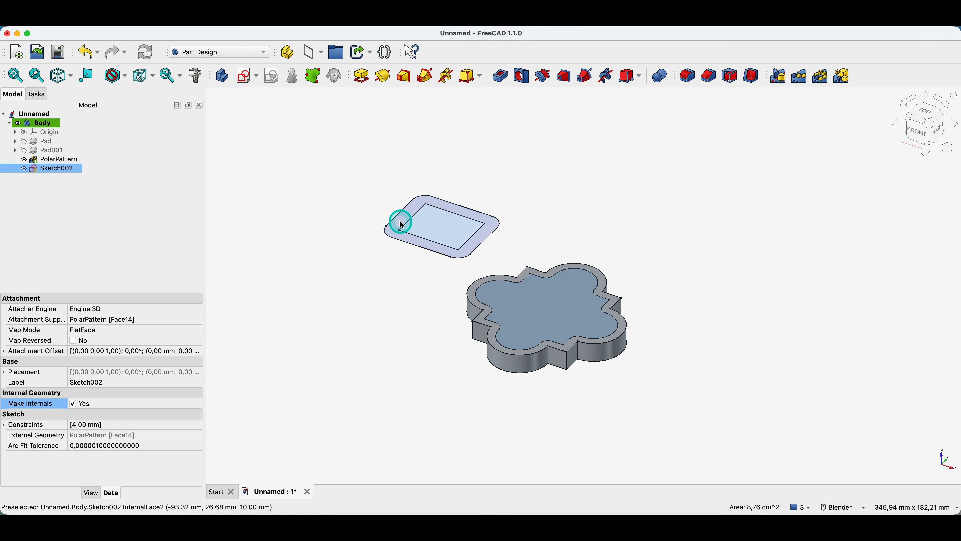
pyautogui.click(361, 76)
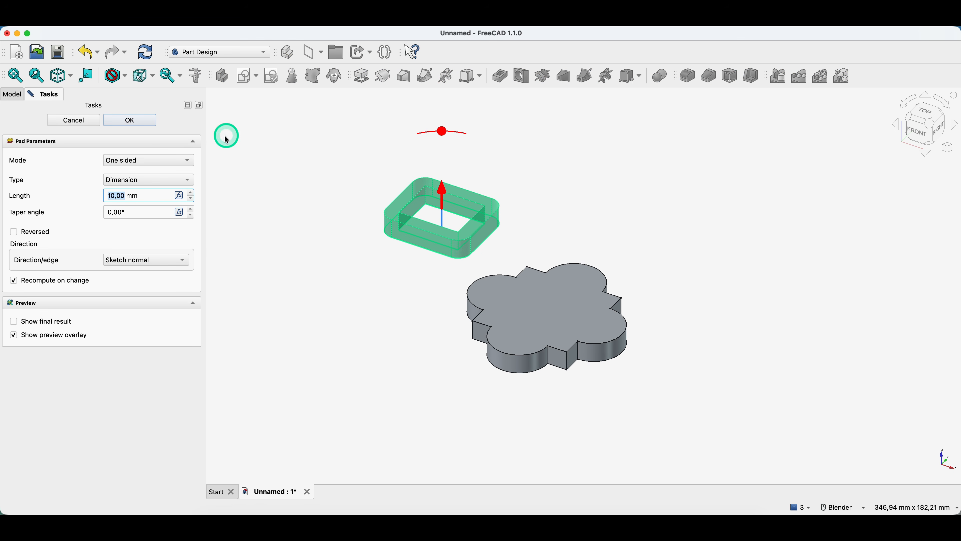
pyautogui.click(94, 123)
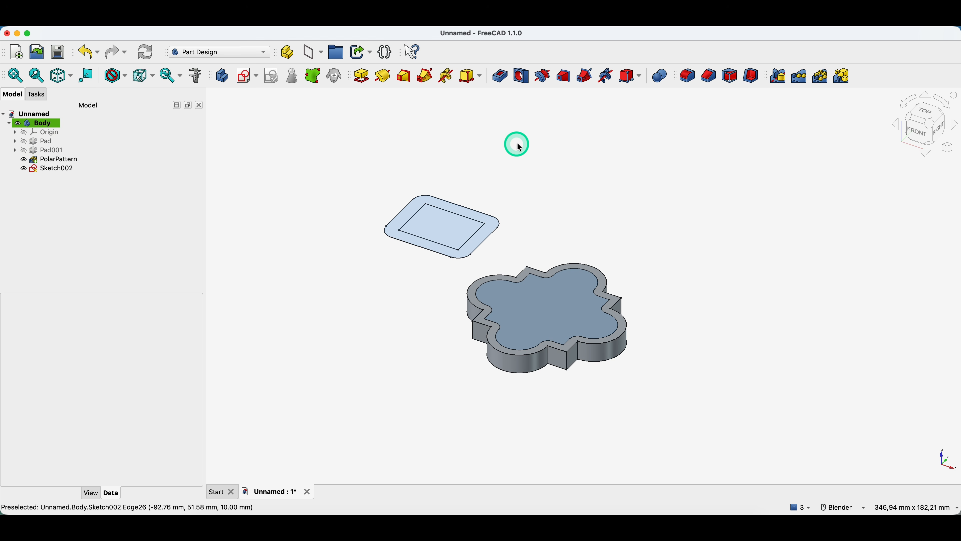
# Pad only the inner lobed sketch face 10 mm one-sided on top of the lobed plate.
pyautogui.click(489, 287)
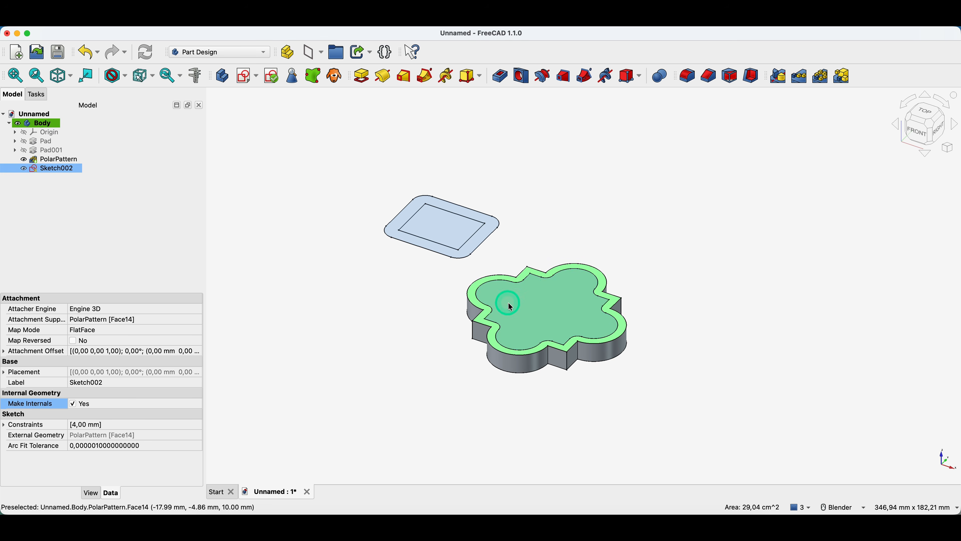
pyautogui.click(362, 75)
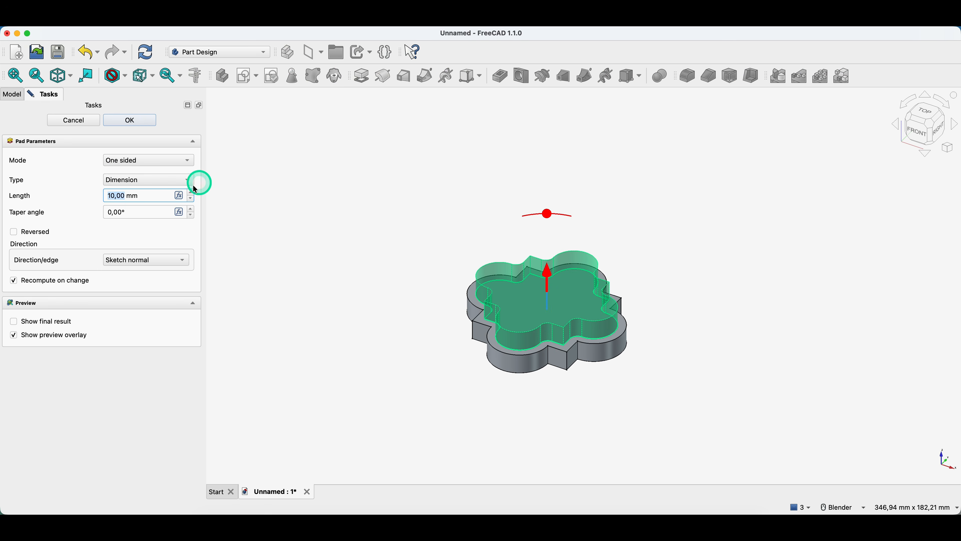
pyautogui.click(125, 121)
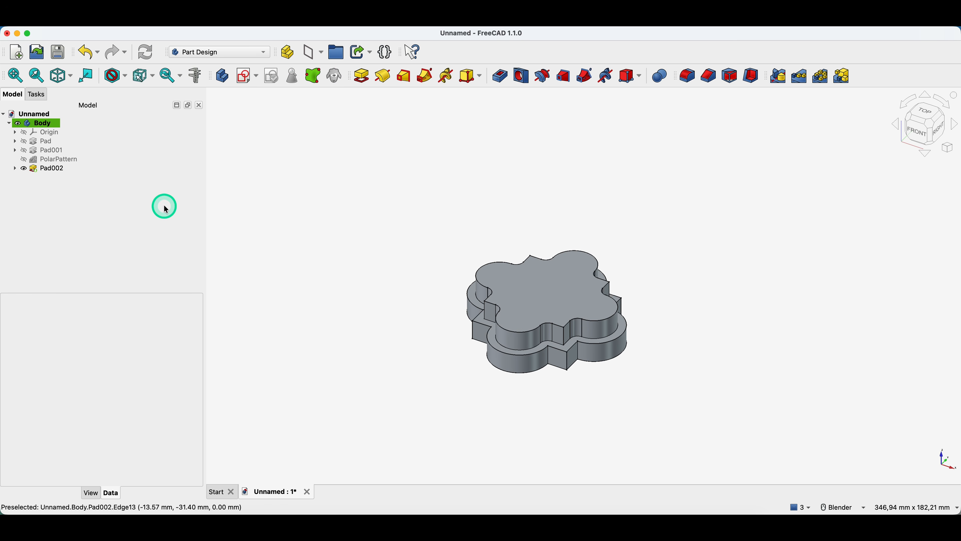
# Show Sketch002 again and pad the ring between its two rectangular contours 10 mm one-sided.
pyautogui.click(13, 168)
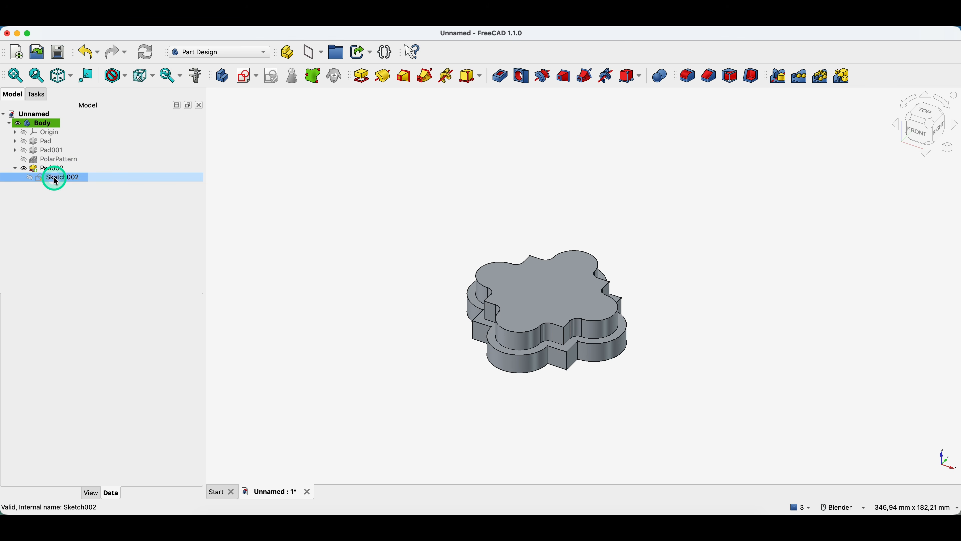
pyautogui.press('space')
pyautogui.click(349, 223)
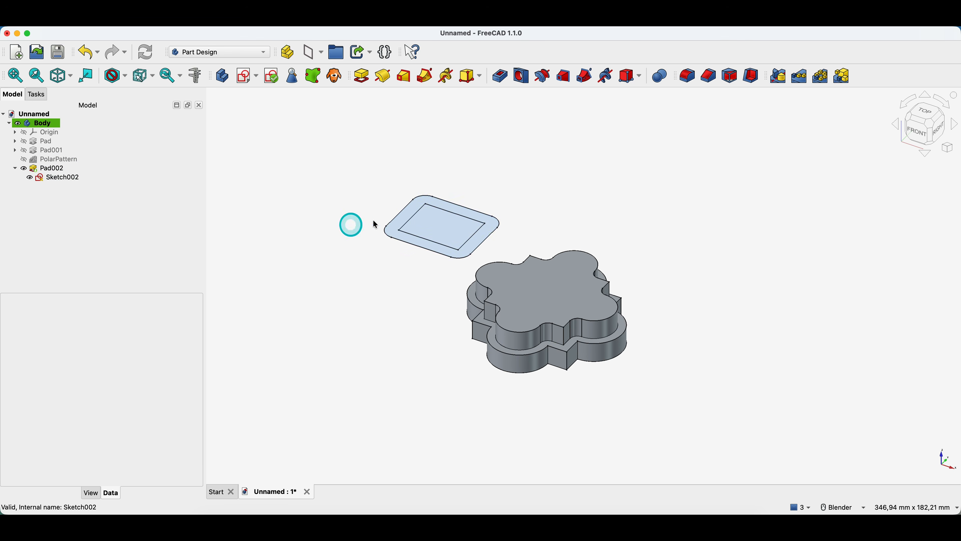
pyautogui.click(400, 224)
pyautogui.click(362, 76)
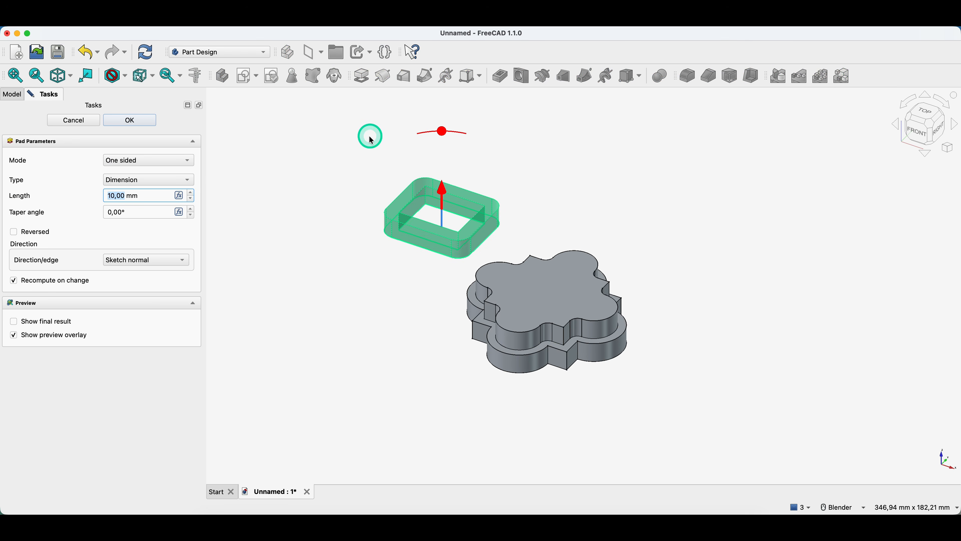
pyautogui.click(145, 120)
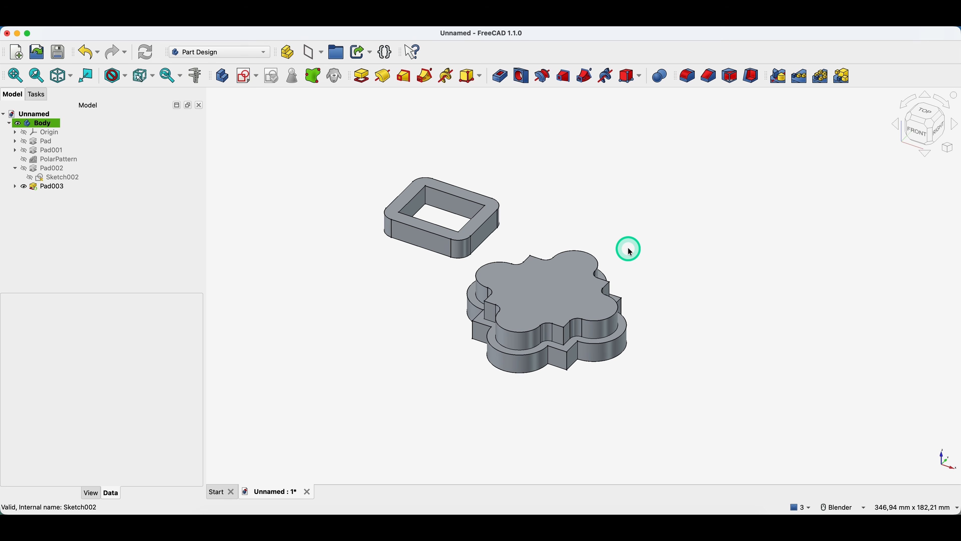
# Close the current document and start a new one containing an empty Part Design body.
pyautogui.click(307, 492)
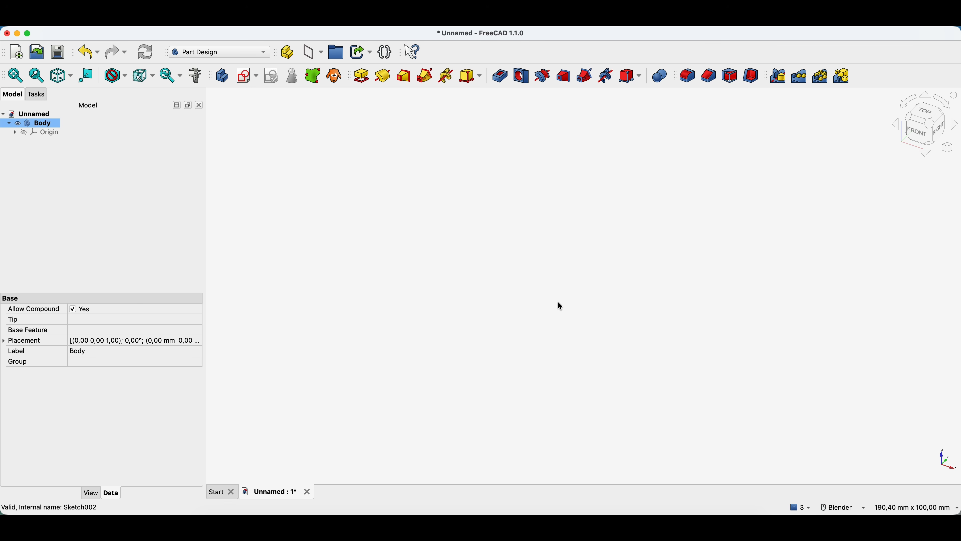
pyautogui.click(463, 289)
pyautogui.click(381, 206)
pyautogui.click(381, 260)
# Check in the general Part Design preferences that multiple solids in bodies are allowed by default, and accept the settings.
pyautogui.click(49, 24)
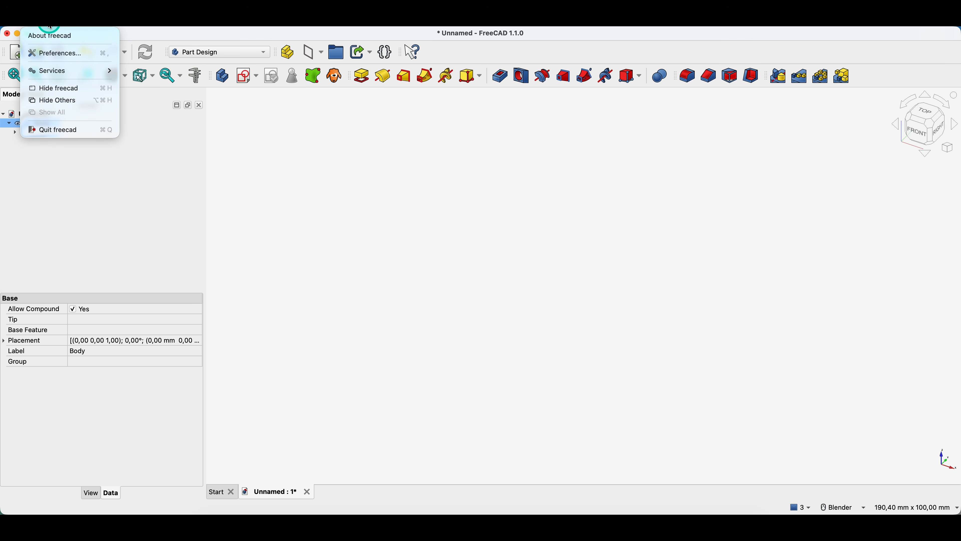
pyautogui.click(49, 52)
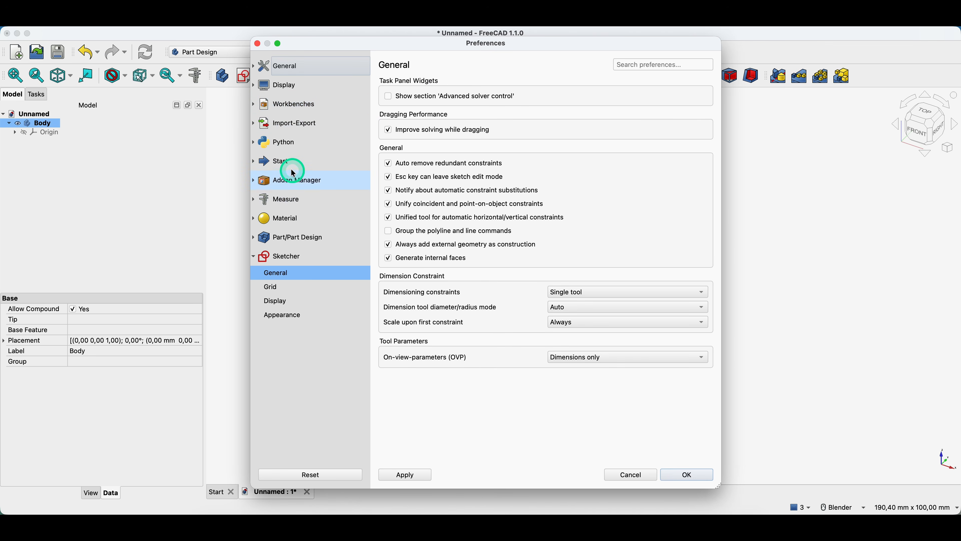
pyautogui.click(310, 238)
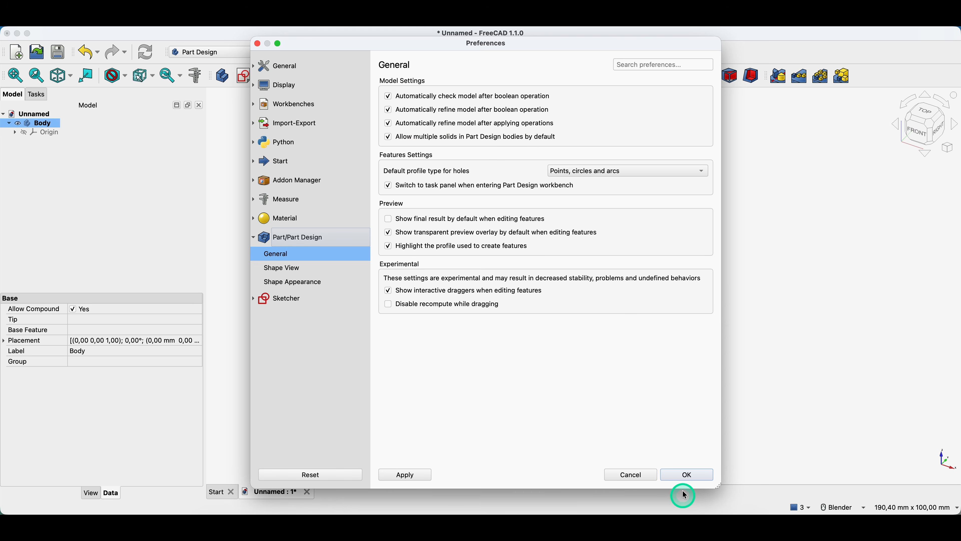
pyautogui.click(677, 474)
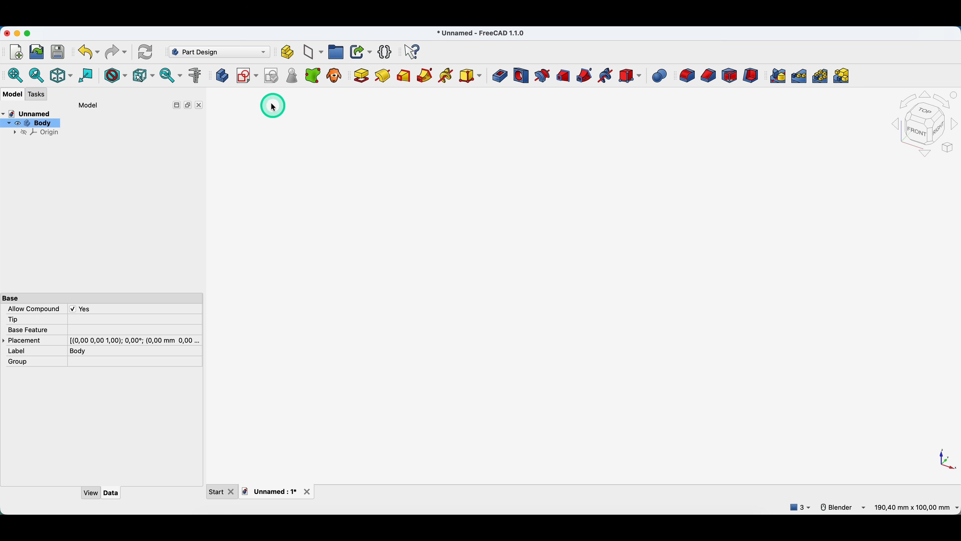
# Sketch a 20 mm diameter circle centred on the origin of the XY plane and pad it 10 mm.
pyautogui.click(244, 76)
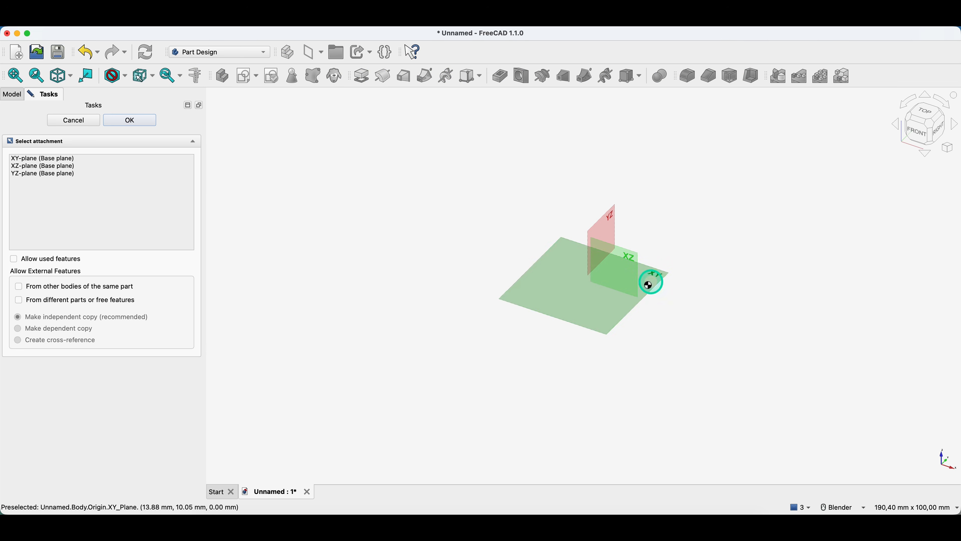
pyautogui.click(649, 284)
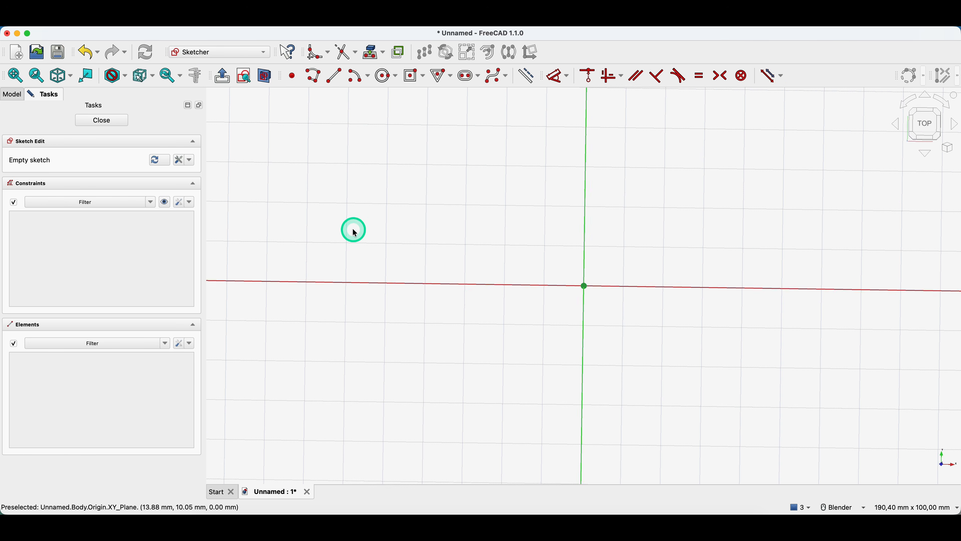
pyautogui.click(384, 78)
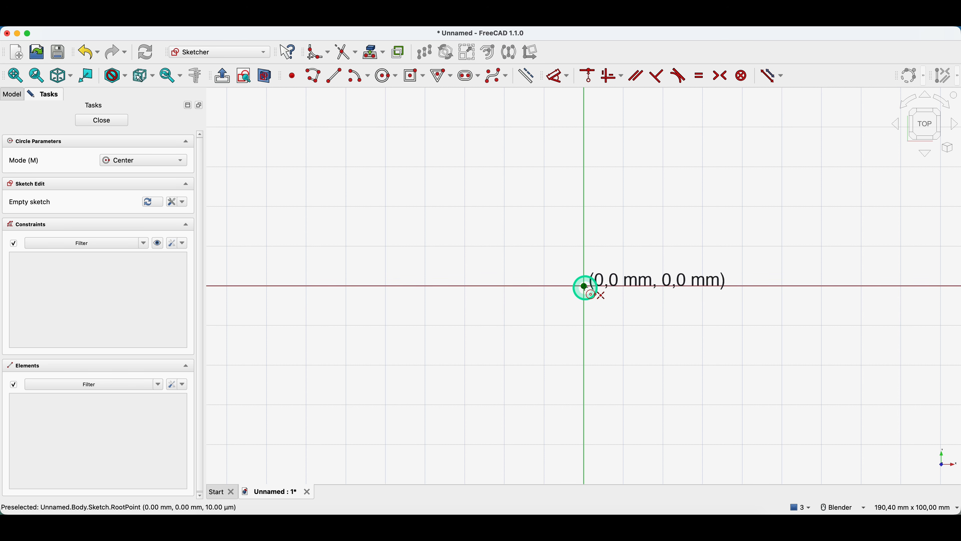
pyautogui.click(583, 286)
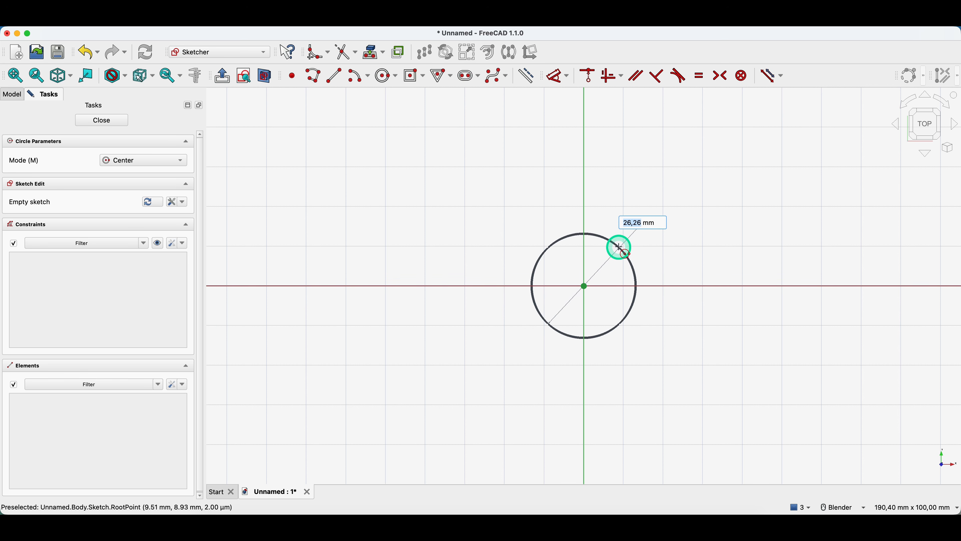
pyautogui.write('20')
pyautogui.press('Return')
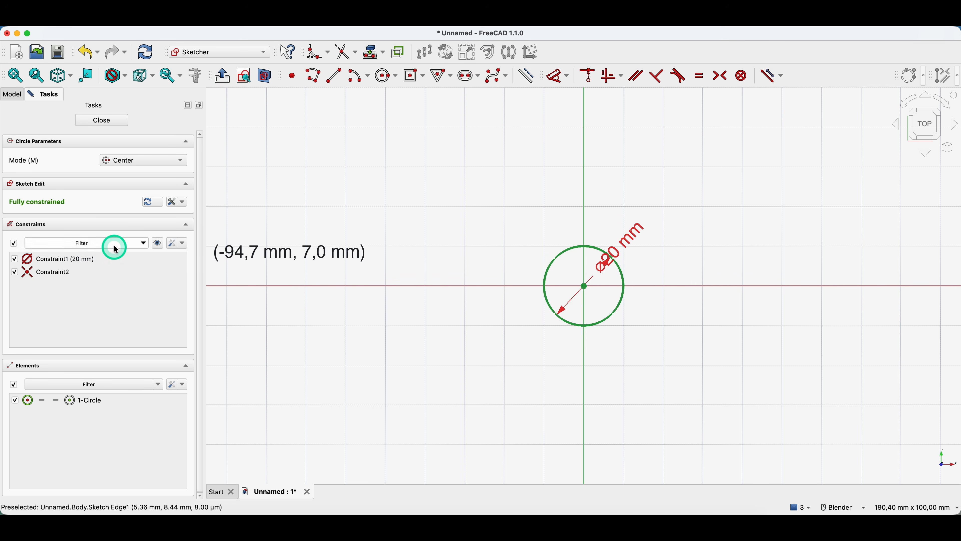
pyautogui.click(113, 120)
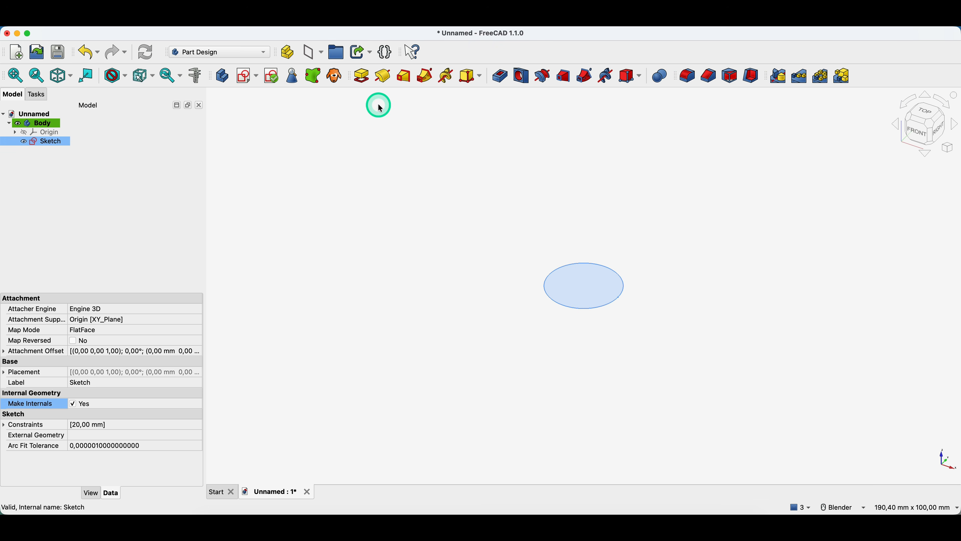
pyautogui.click(362, 76)
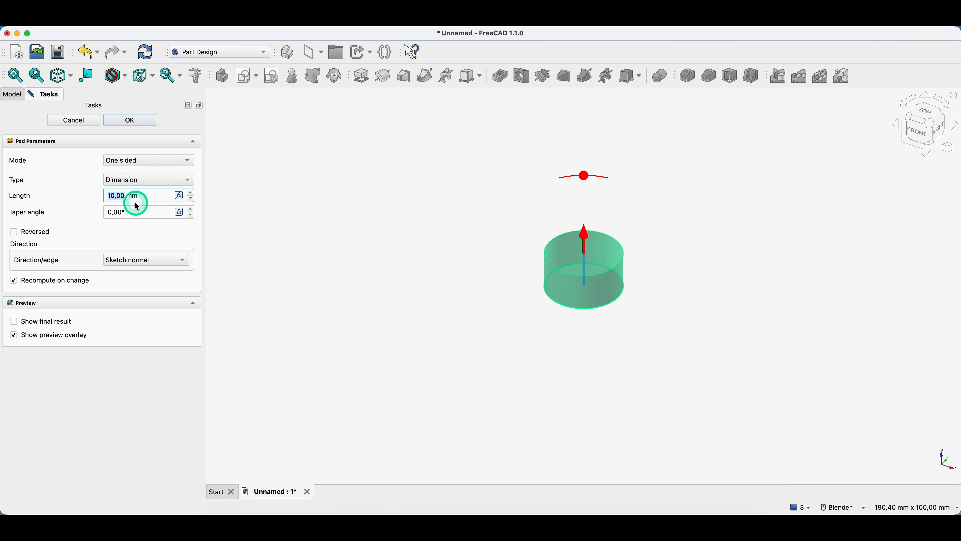
pyautogui.click(118, 120)
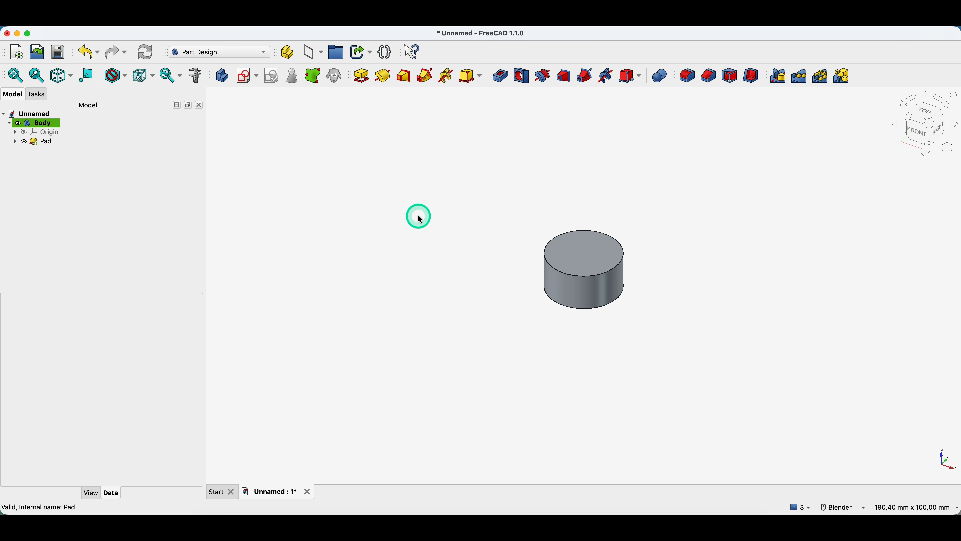
# Create a second sketch on the XY plane with two origin-centred circles of 80 mm and 100 mm diameter.
pyautogui.click(246, 78)
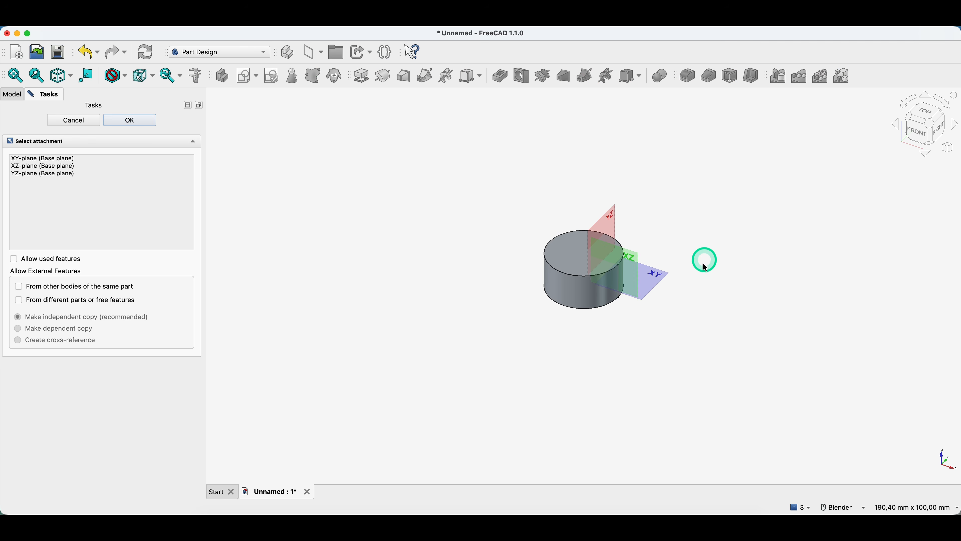
pyautogui.click(663, 278)
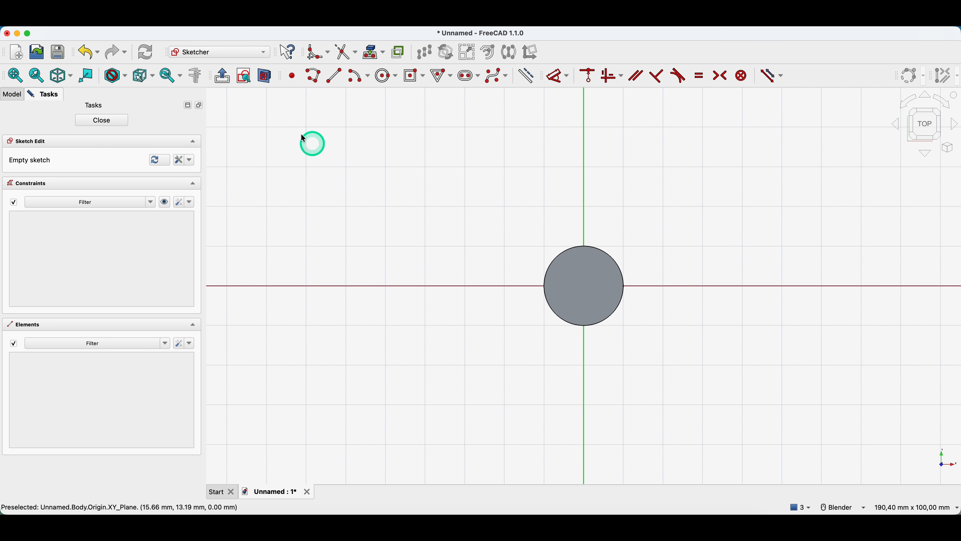
pyautogui.click(384, 76)
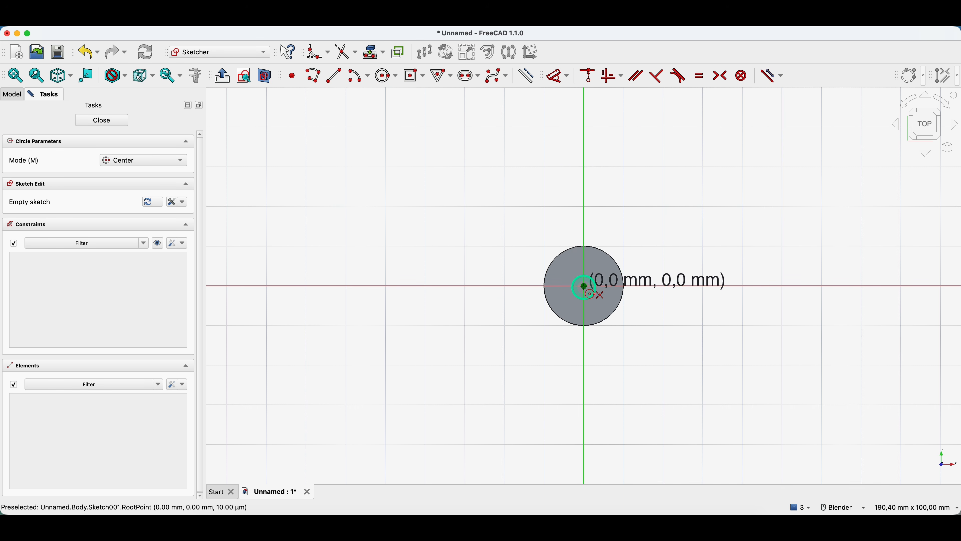
pyautogui.click(584, 286)
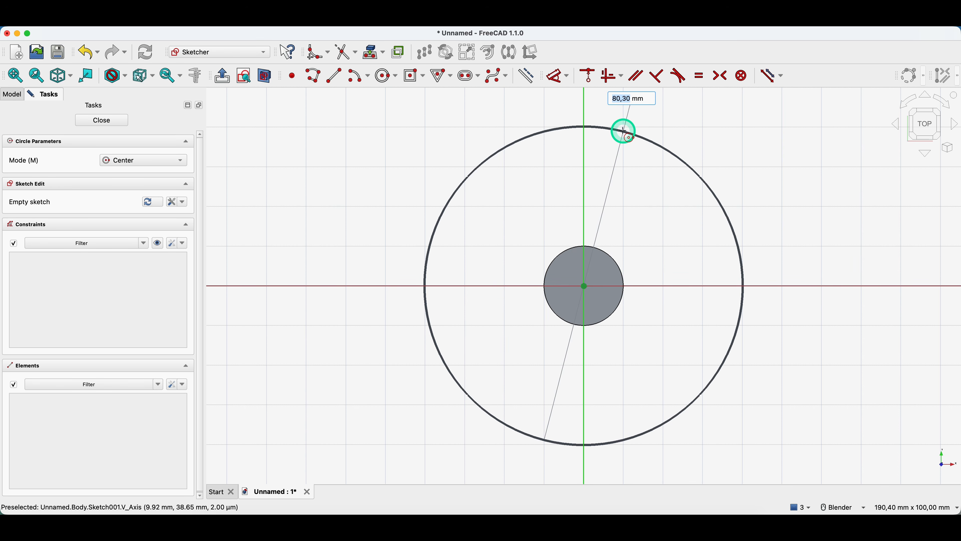
pyautogui.write('80')
pyautogui.press('Return')
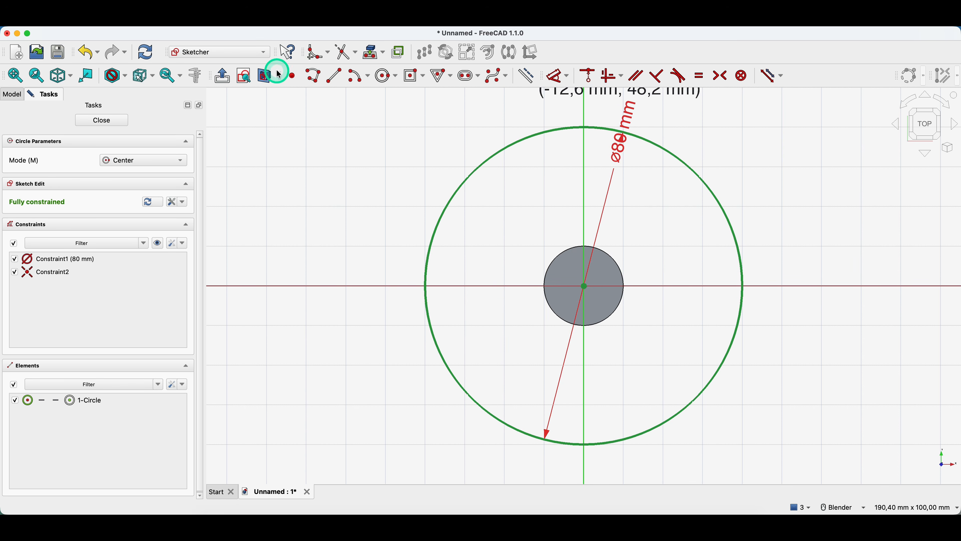
pyautogui.click(584, 285)
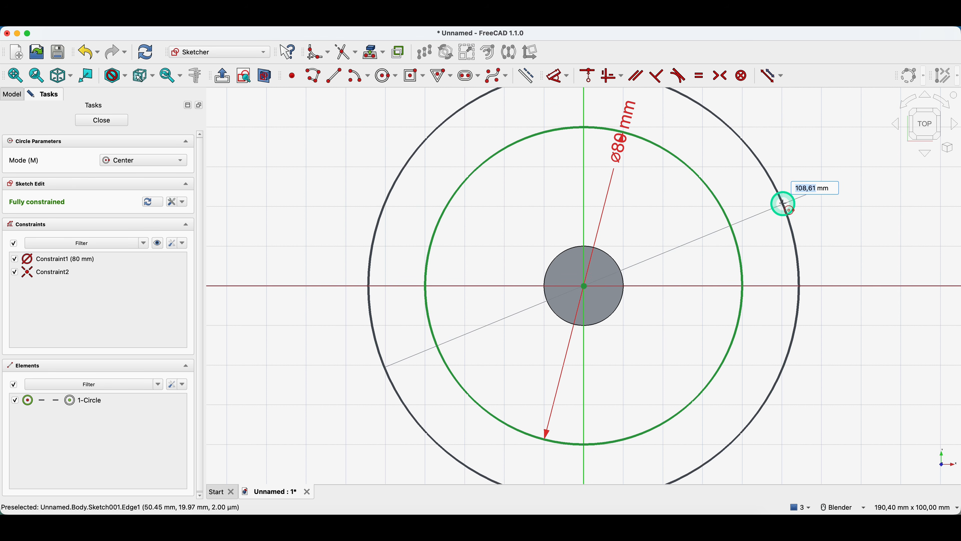
pyautogui.write('100')
pyautogui.press('Return')
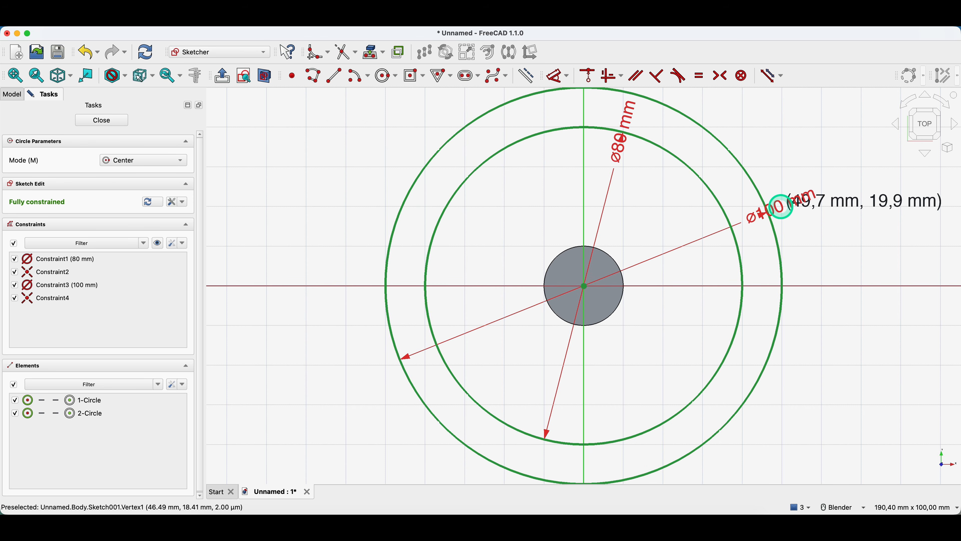
pyautogui.click(108, 124)
# Pad only the ring-shaped face between the 80 mm and 100 mm circles 10 mm one-sided.
pyautogui.click(454, 215)
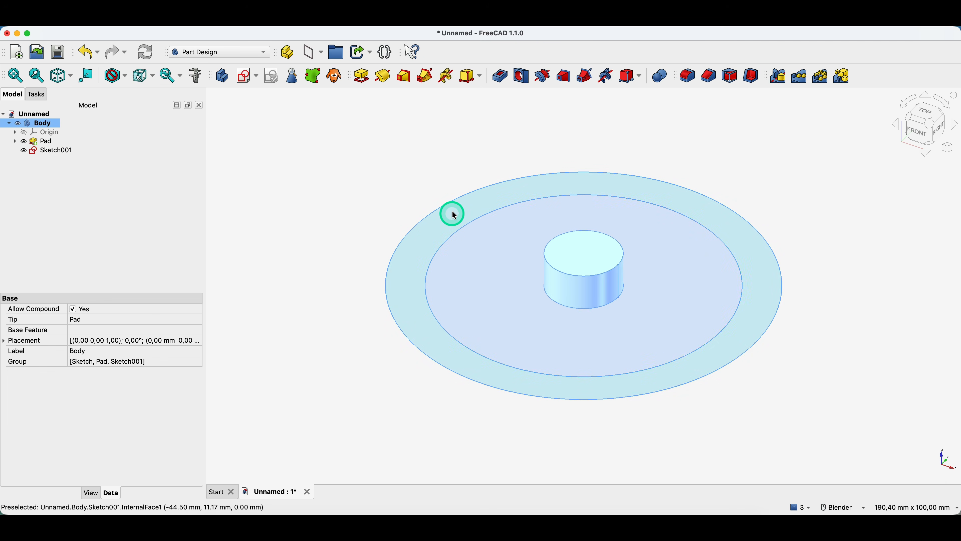
pyautogui.click(432, 247)
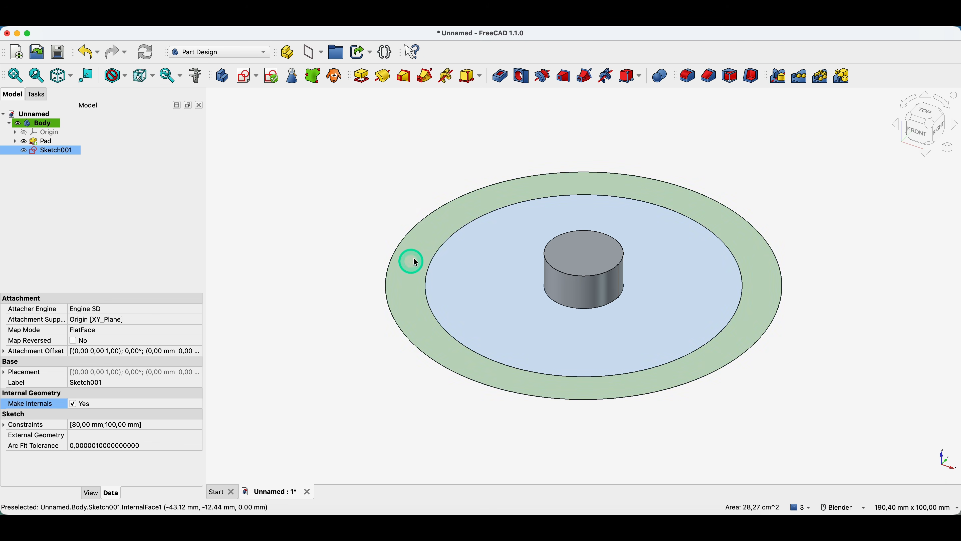
pyautogui.click(362, 81)
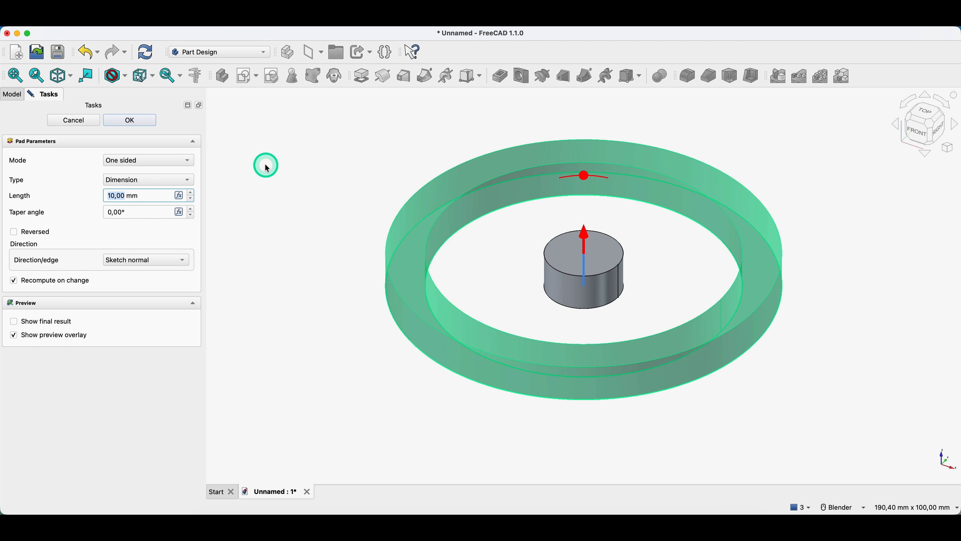
pyautogui.click(136, 120)
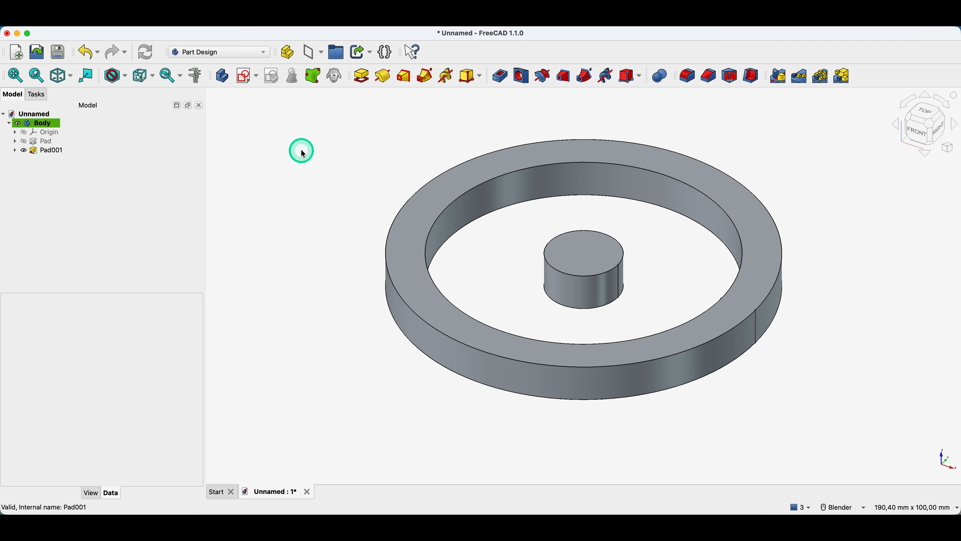
# Show the body's origin planes and axes and inspect their size relative to the cylinder and ring.
pyautogui.click(44, 135)
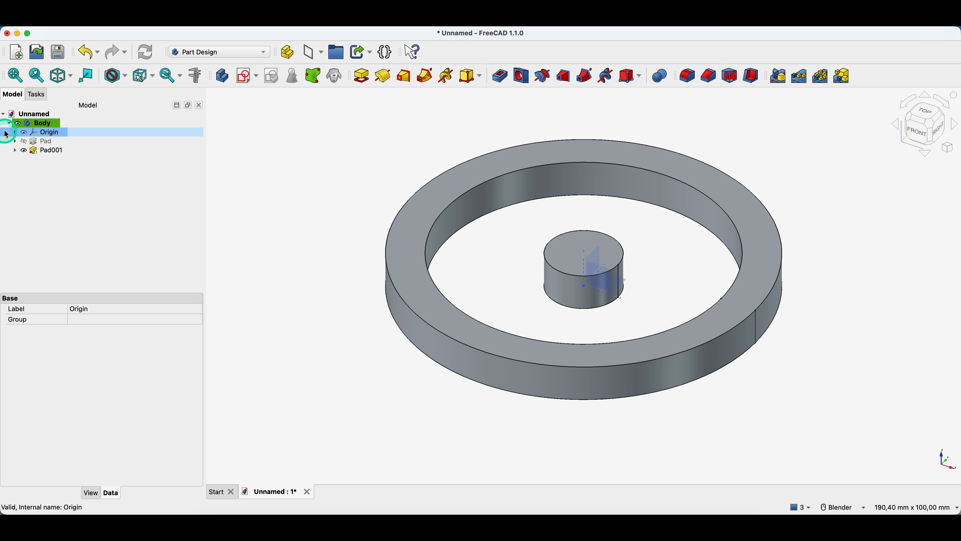
pyautogui.scroll(2, 665, 279)
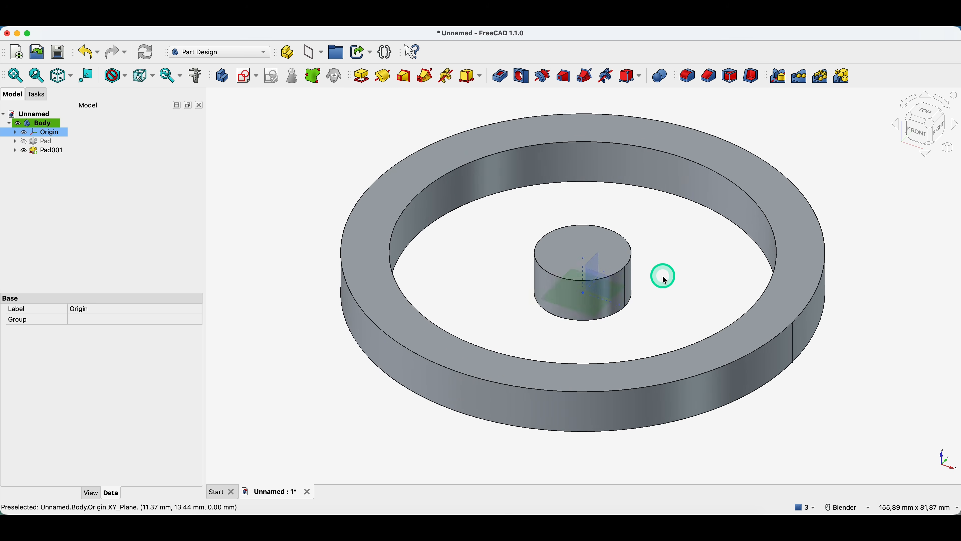
pyautogui.scroll(-3, 664, 279)
pyautogui.click(650, 243)
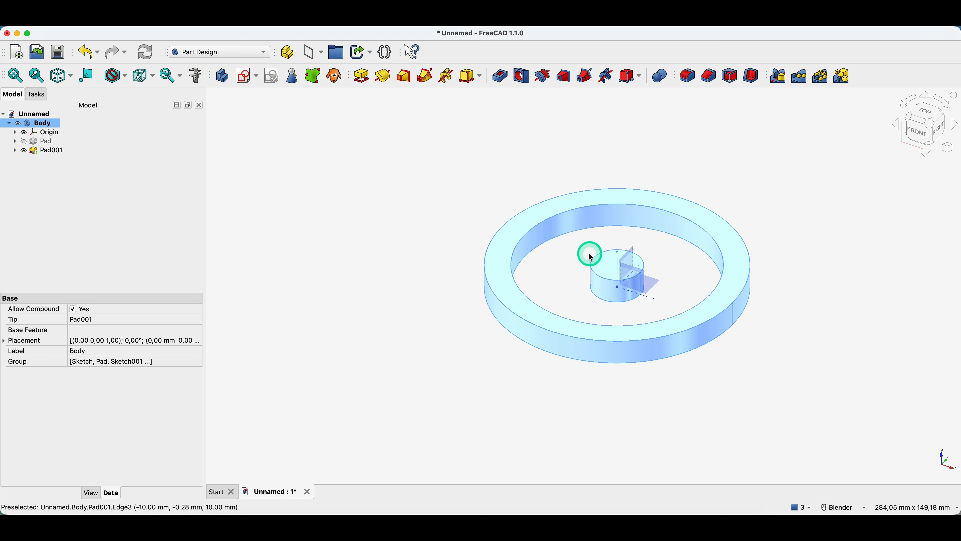
pyautogui.scroll(-2, 665, 262)
pyautogui.scroll(4, 665, 262)
pyautogui.click(663, 278)
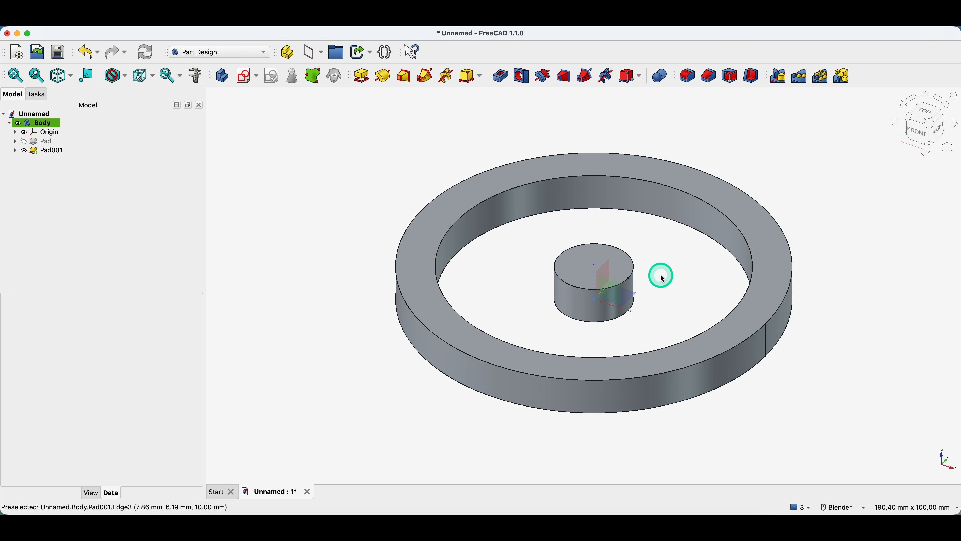
# Create a datum plane attached to the body's XY plane and offset 2 mm in the Z direction.
pyautogui.scroll(-4, 662, 278)
pyautogui.click(671, 277)
pyautogui.click(635, 279)
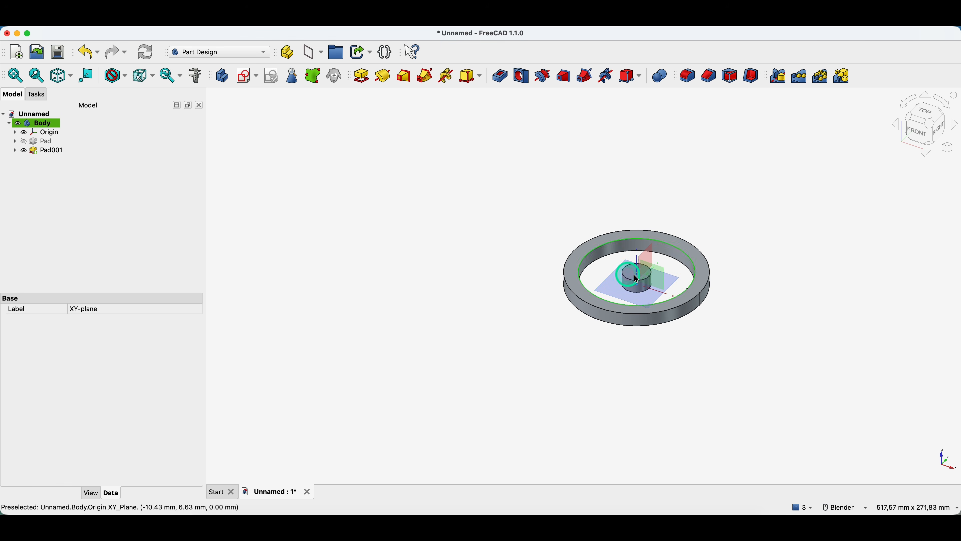
pyautogui.scroll(5, 635, 279)
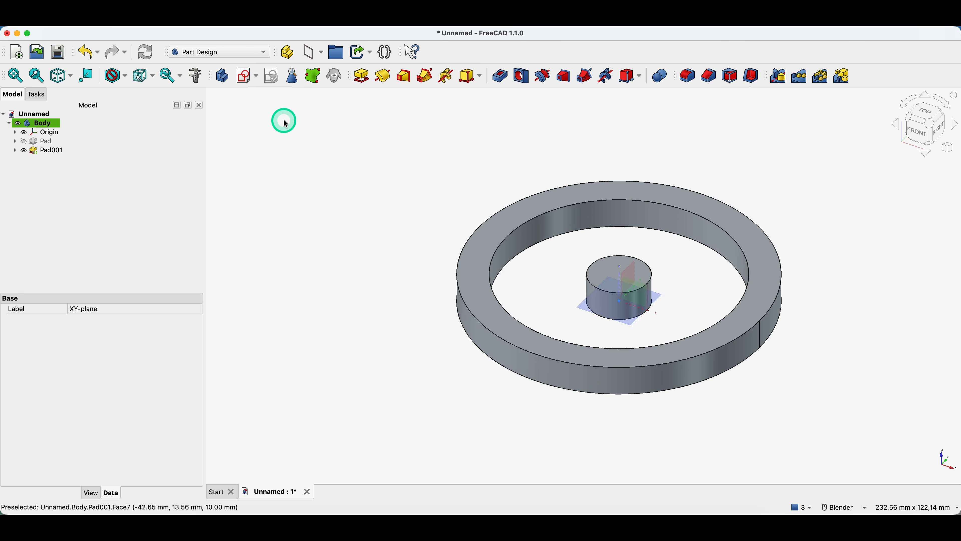
pyautogui.click(308, 52)
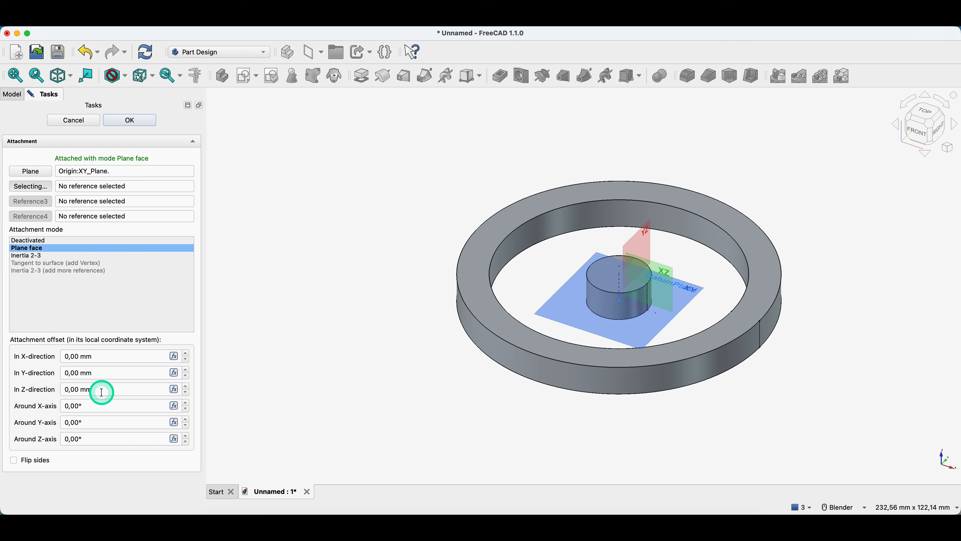
pyautogui.click(183, 388)
pyautogui.click(183, 387)
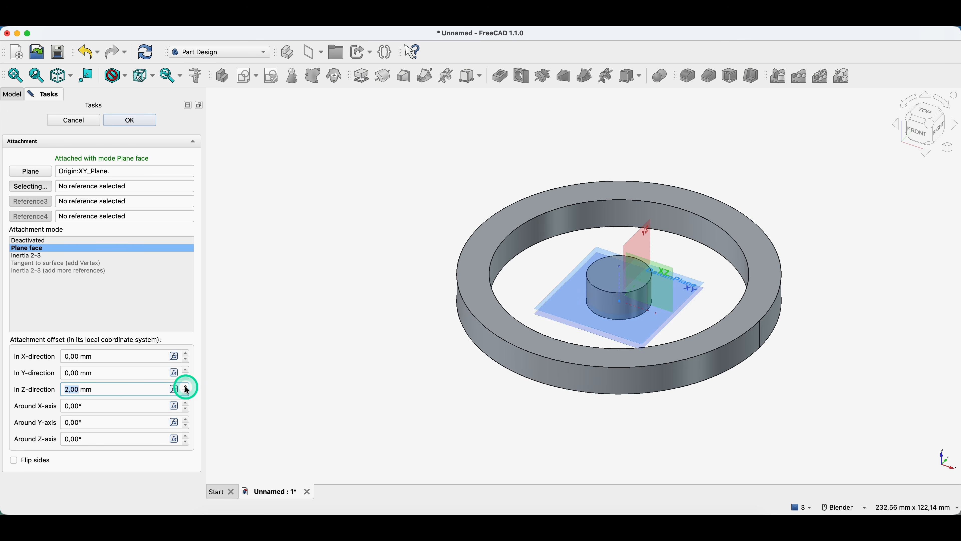
pyautogui.click(129, 120)
pyautogui.scroll(-3, 605, 230)
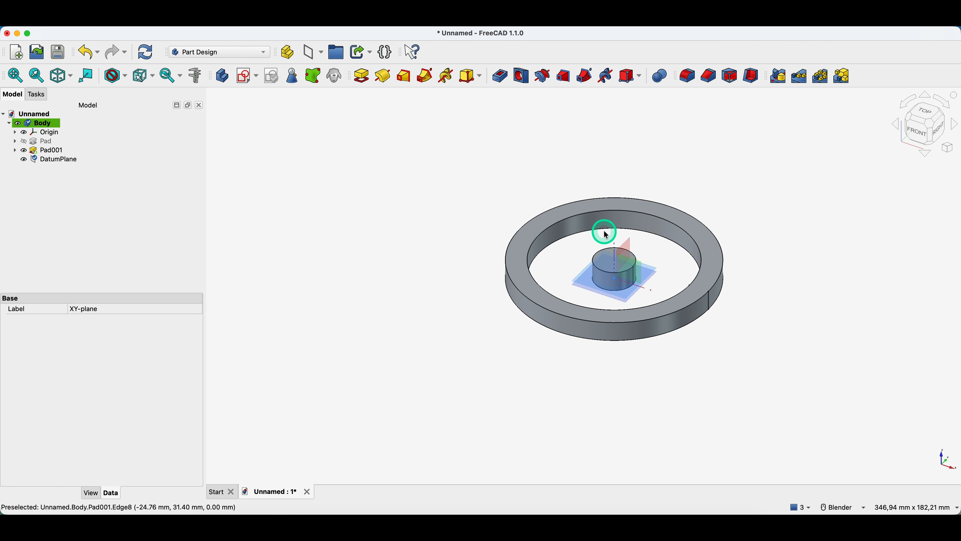
# Start a sketch on the datum plane and draw an upright rectangle about 4.7 mm wide and 42 mm high, reaching from the cylinder into the ring.
pyautogui.click(41, 159)
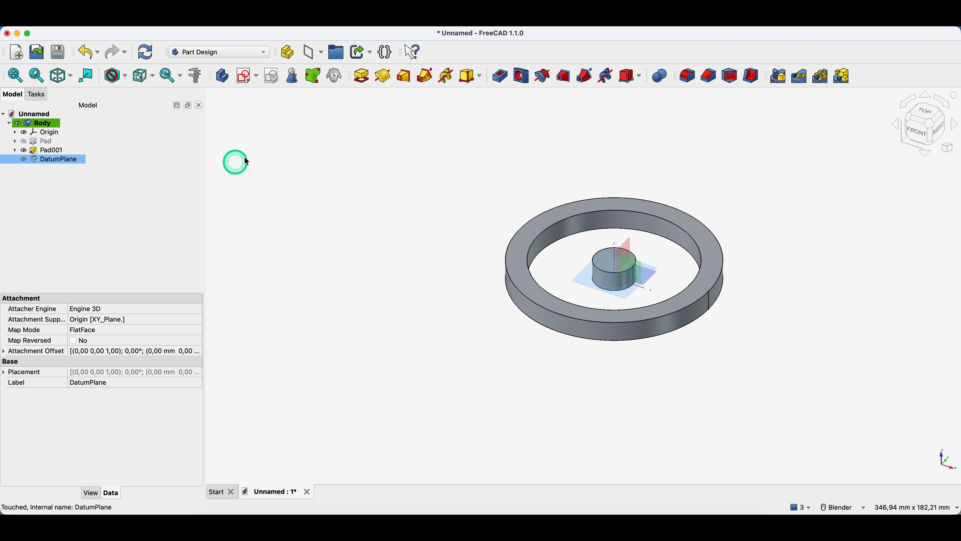
pyautogui.click(246, 76)
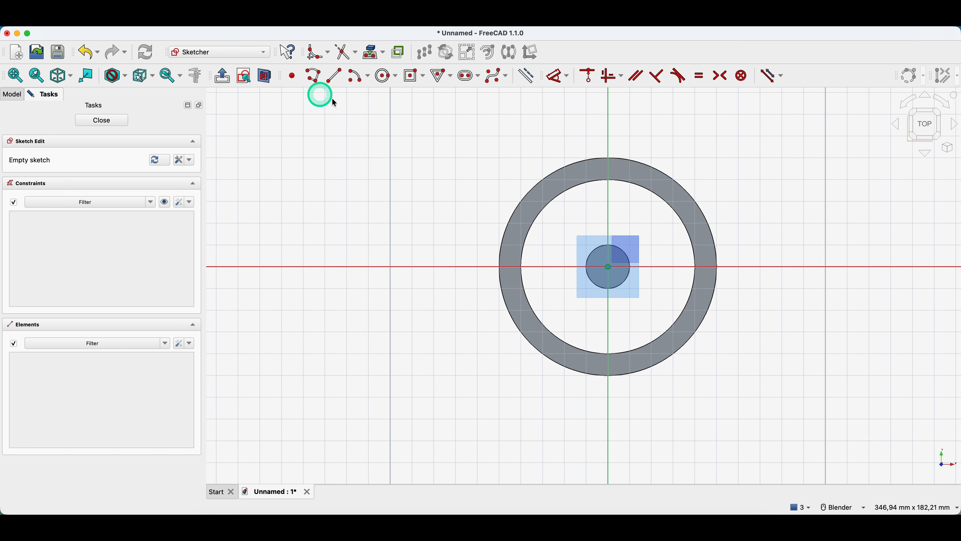
pyautogui.scroll(3, 678, 168)
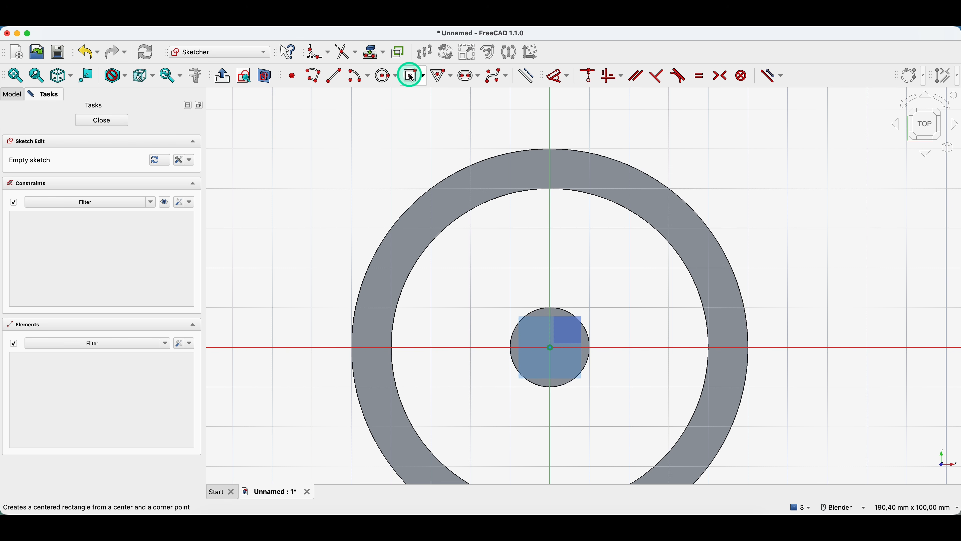
pyautogui.click(422, 80)
pyautogui.click(421, 91)
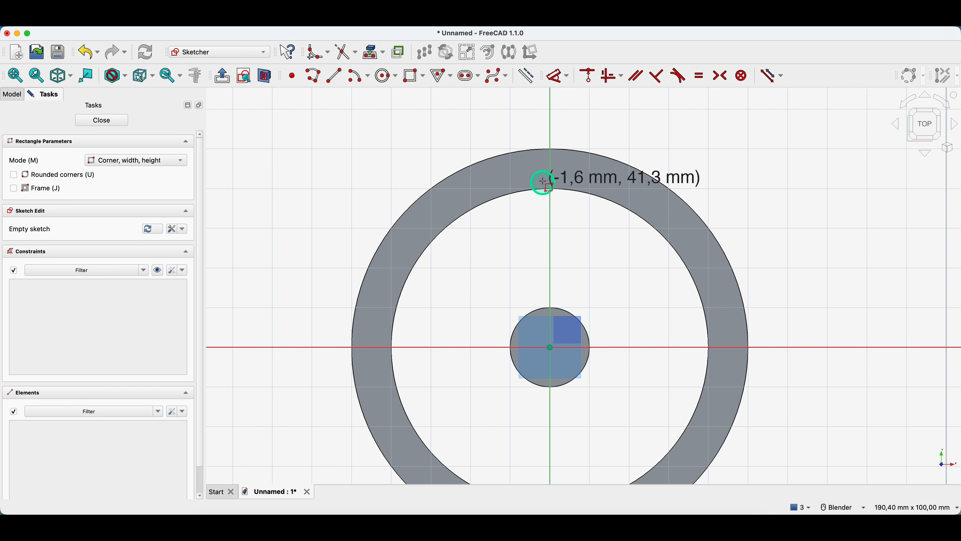
pyautogui.click(540, 169)
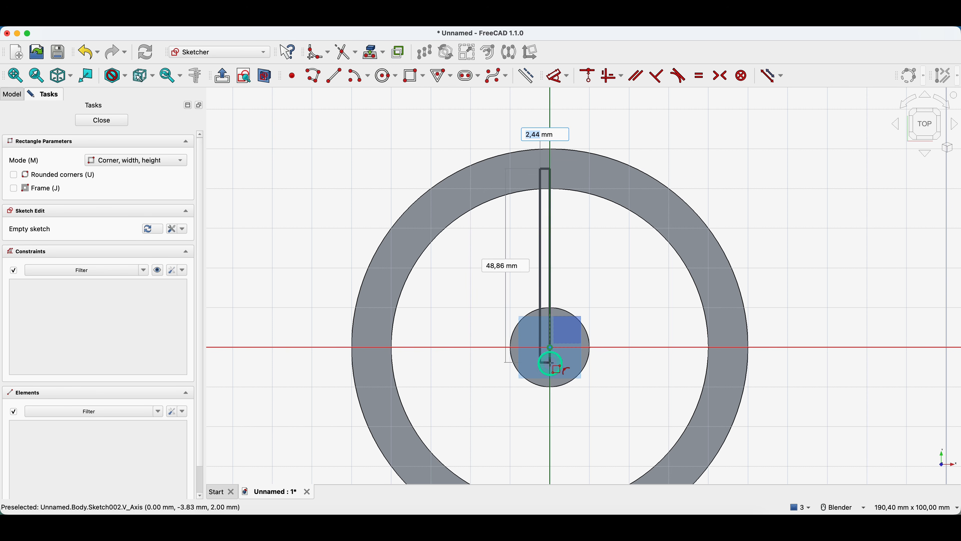
pyautogui.click(560, 337)
pyautogui.rightClick(499, 240)
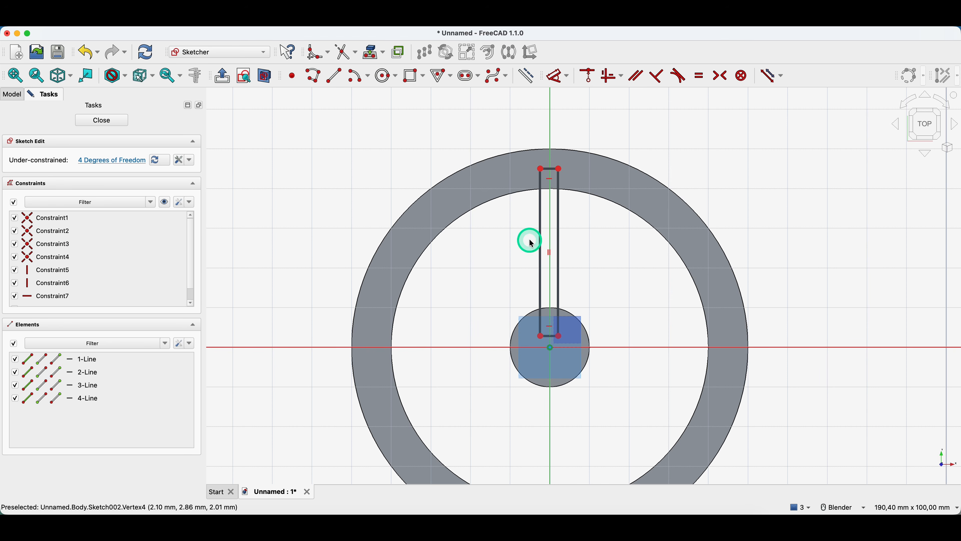
# Constrain the rectangle's two upper corners symmetrically about the sketch's vertical axis.
pyautogui.click(540, 169)
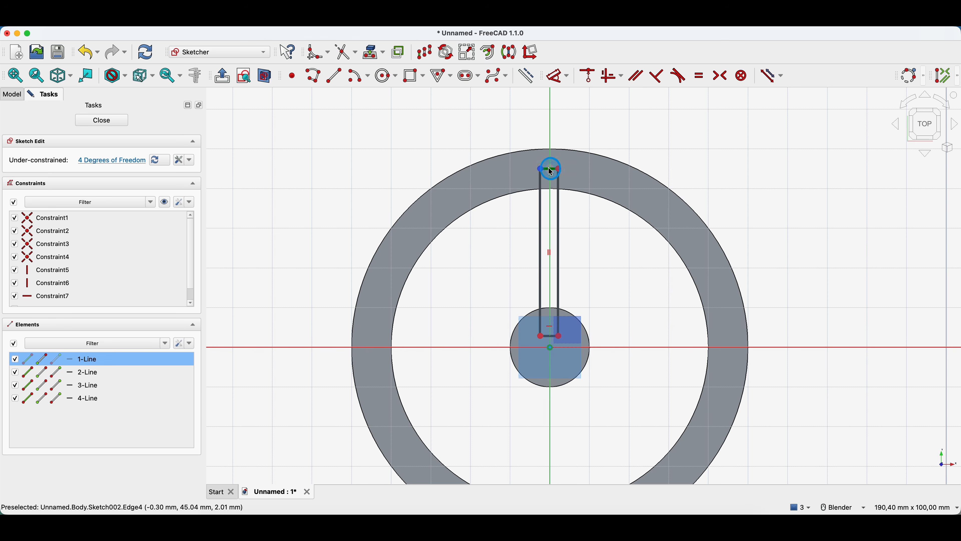
pyautogui.click(559, 169)
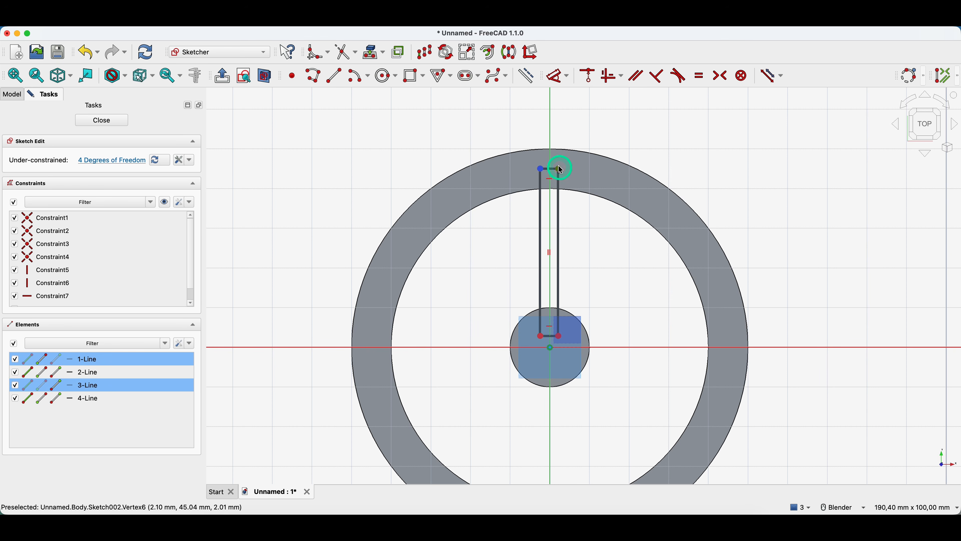
pyautogui.click(555, 139)
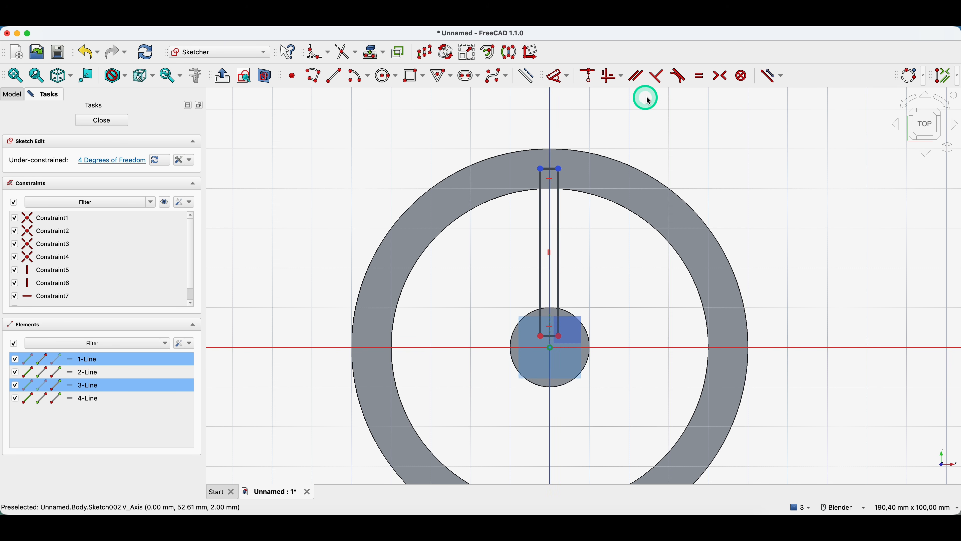
pyautogui.click(719, 77)
# Dimension the rectangle's upper edge and set its width to 5 mm.
pyautogui.scroll(3, 596, 137)
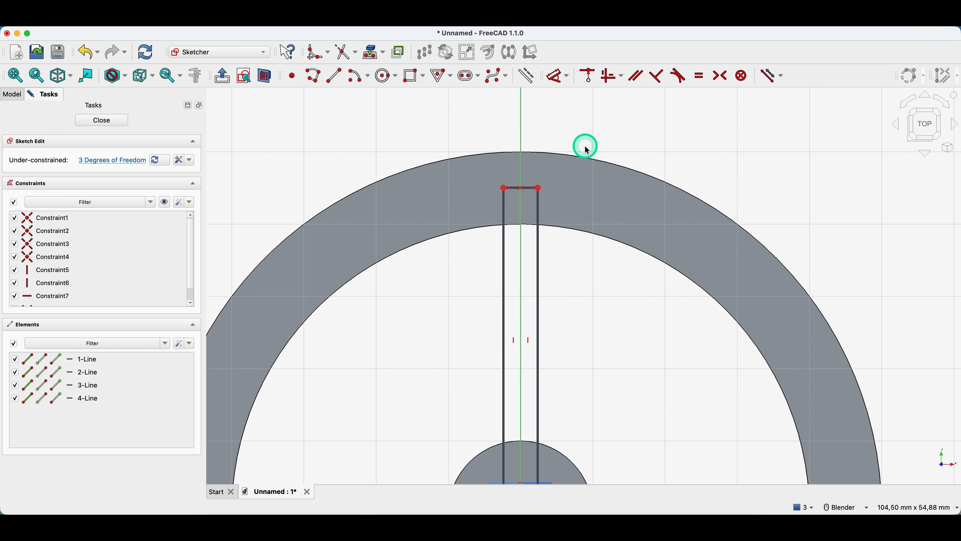
pyautogui.click(517, 189)
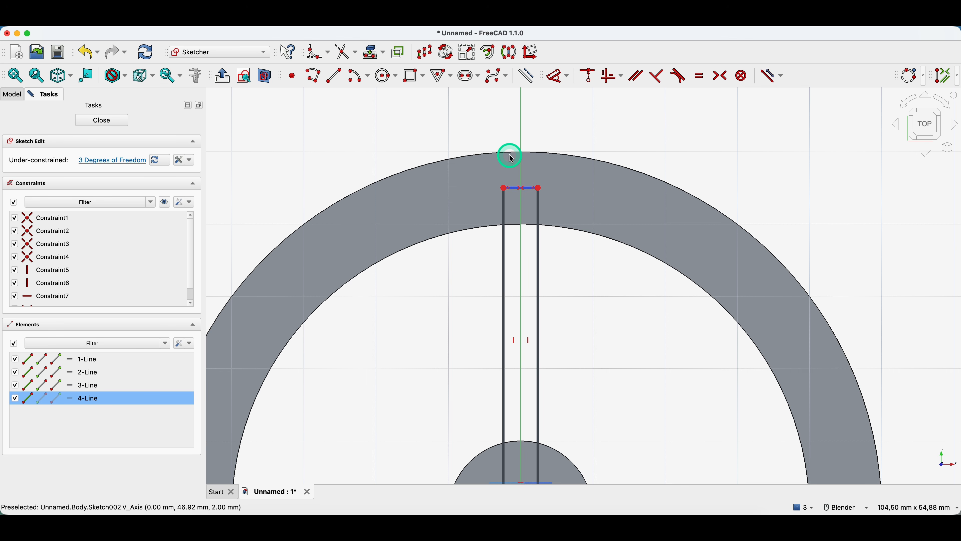
pyautogui.press('d')
pyautogui.click(488, 124)
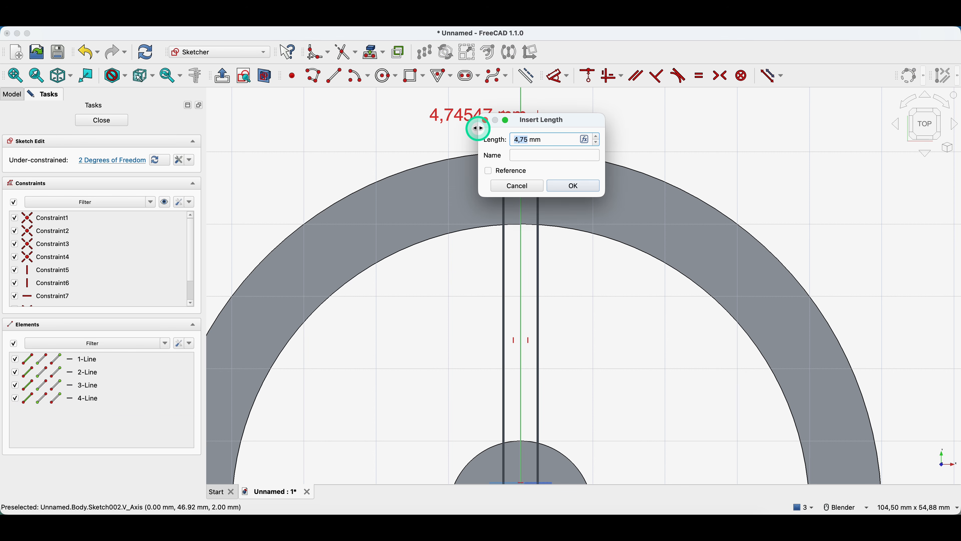
pyautogui.press('Return')
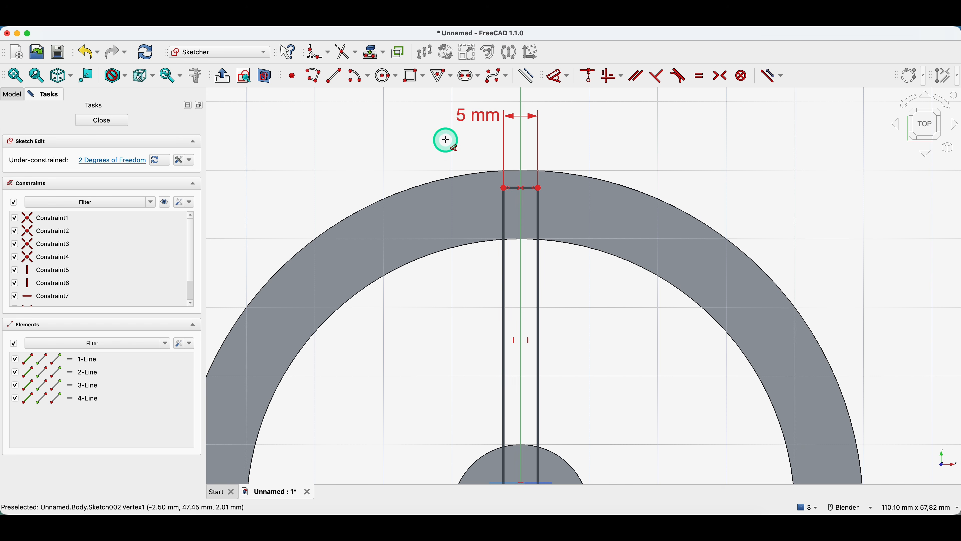
pyautogui.scroll(-2, 439, 136)
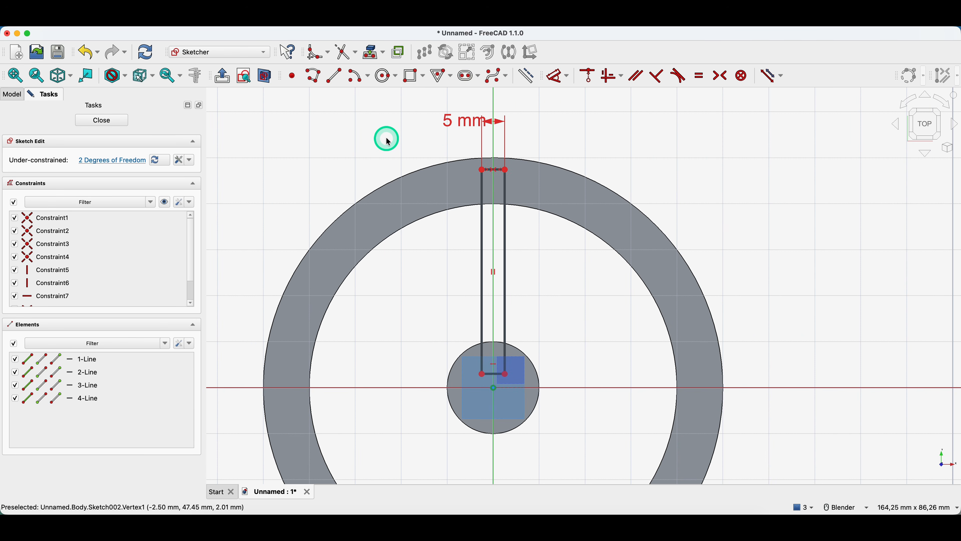
# Constrain the rectangle's lower right corner onto the sketch's horizontal axis with a coincident constraint.
pyautogui.scroll(3, 521, 388)
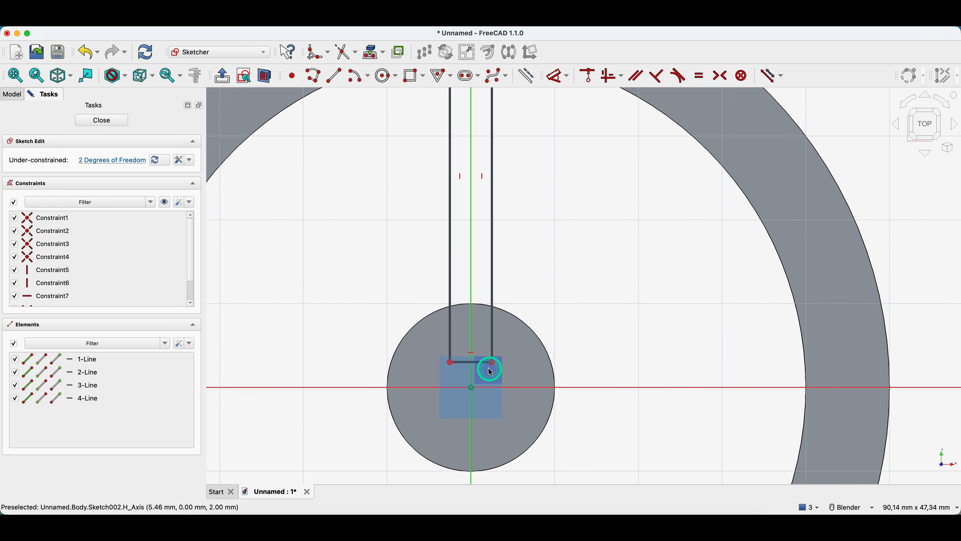
pyautogui.click(492, 363)
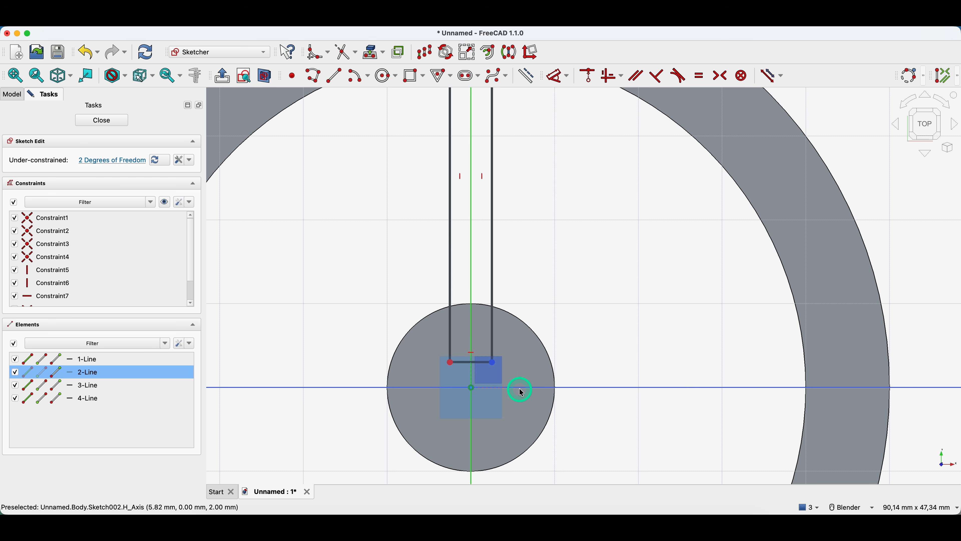
pyautogui.press('c')
pyautogui.scroll(-4, 505, 320)
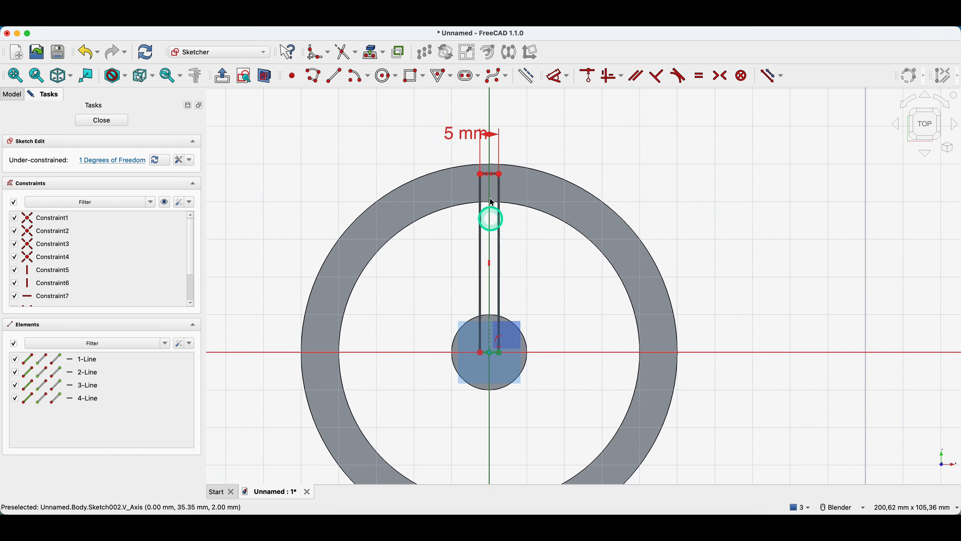
# Project the ring's outer edge into the sketch as external geometry and constrain the rectangle's upper right corner onto it.
pyautogui.scroll(4, 492, 164)
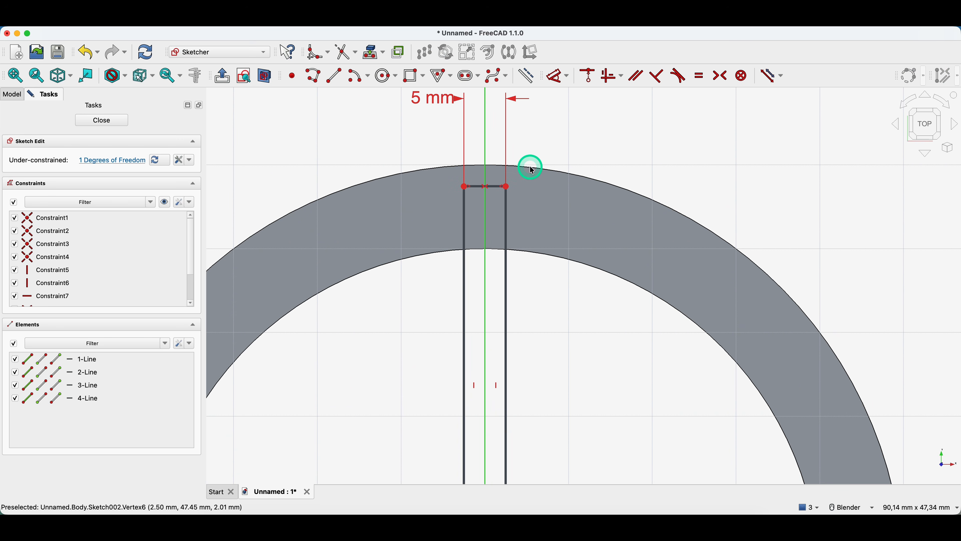
pyautogui.click(264, 75)
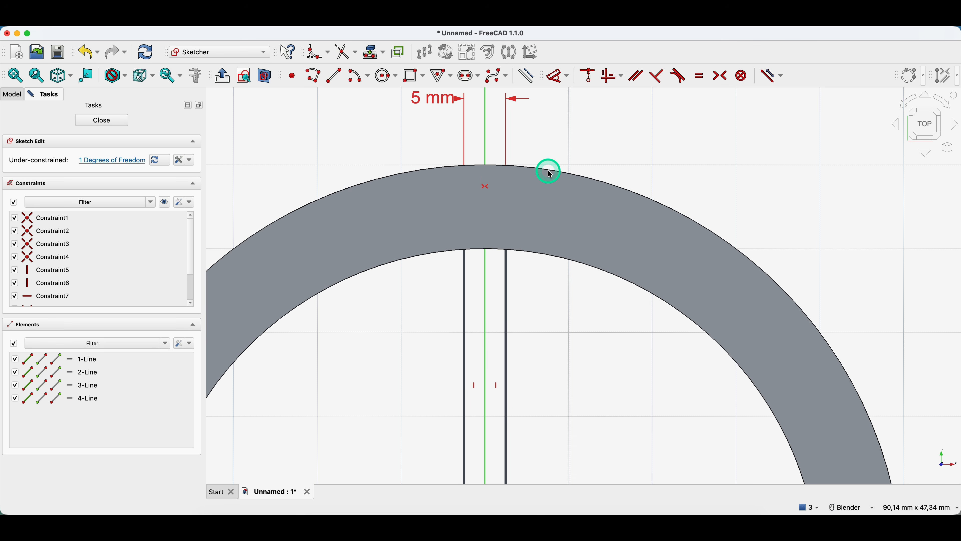
pyautogui.click(264, 76)
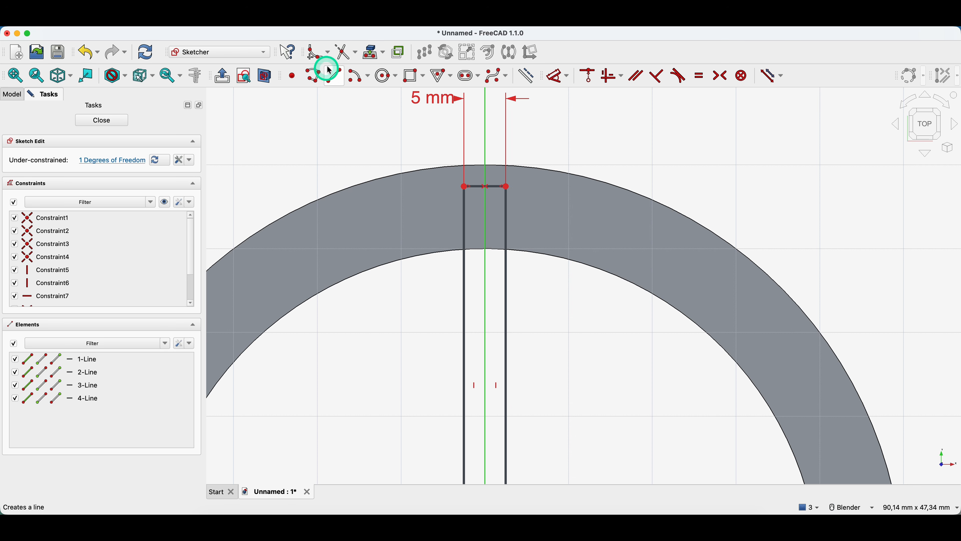
pyautogui.click(370, 53)
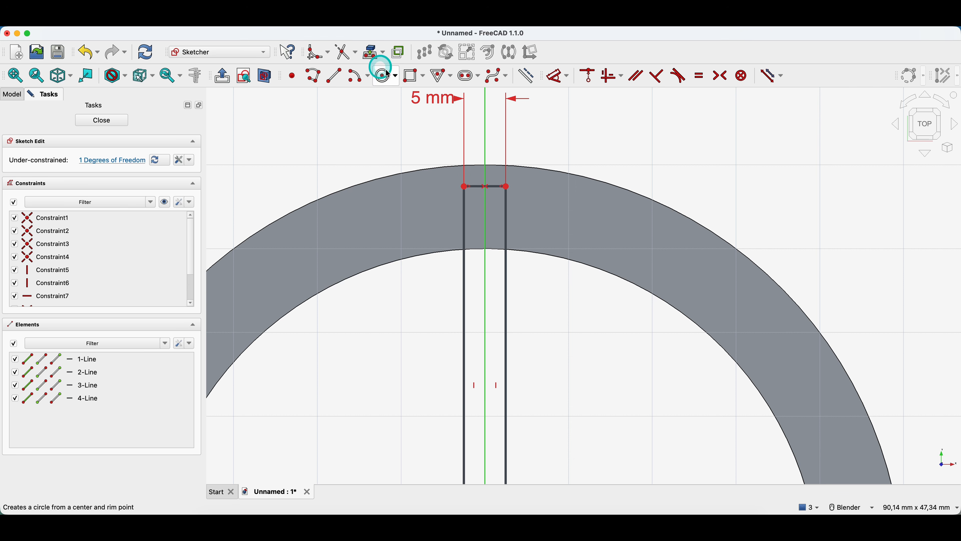
pyautogui.click(548, 172)
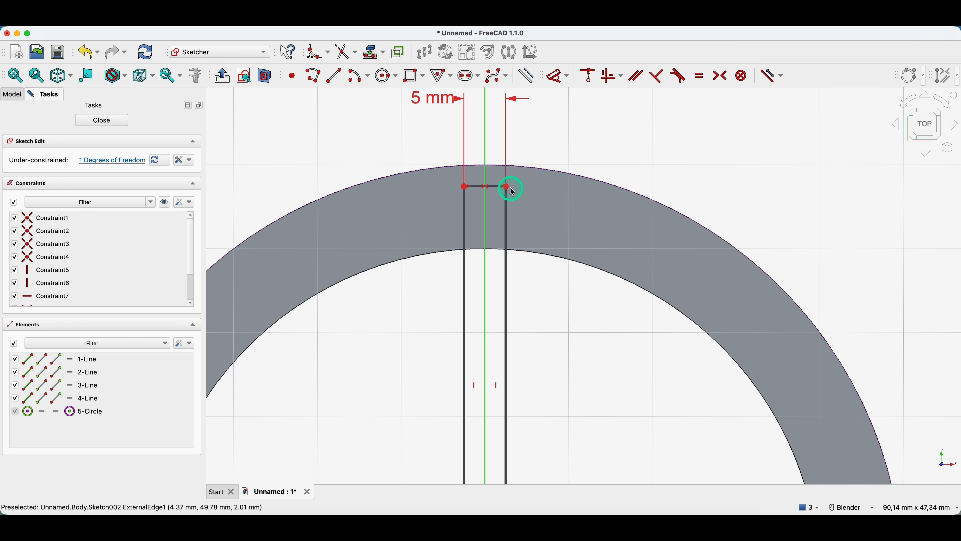
pyautogui.click(524, 168)
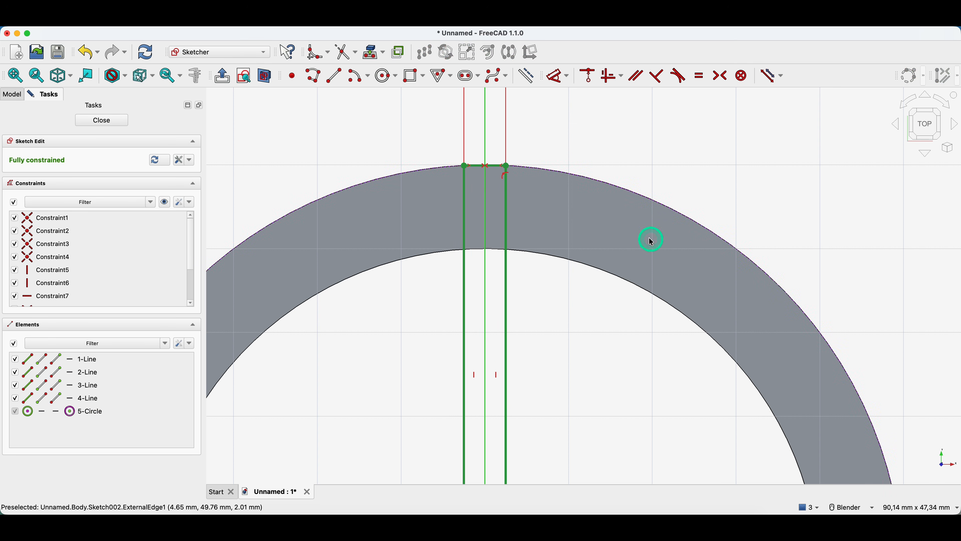
# Check the rectangle's ends at the cylinder and the ring's outer edge, close the sketch and hide the datum plane.
pyautogui.scroll(-5, 618, 210)
pyautogui.scroll(4, 590, 299)
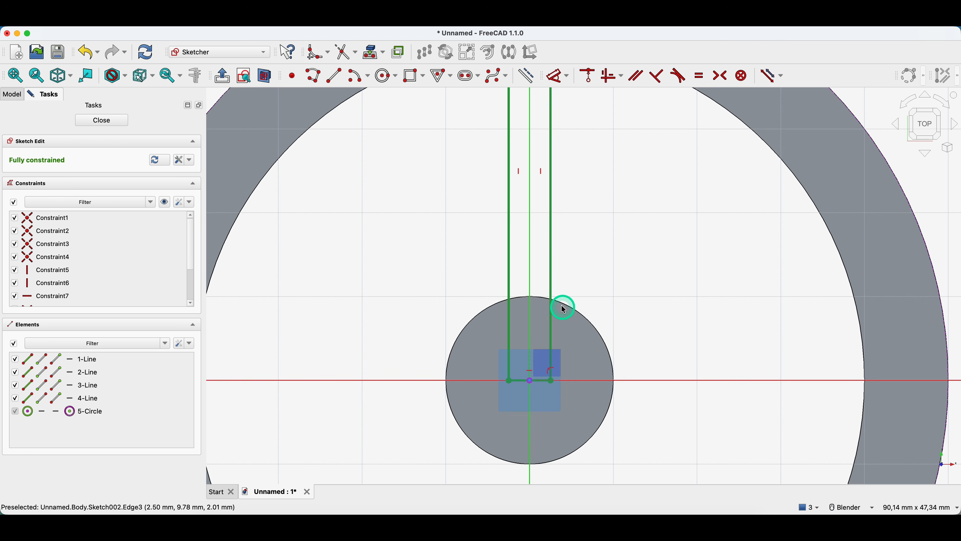
pyautogui.scroll(-4, 561, 280)
pyautogui.scroll(3, 575, 175)
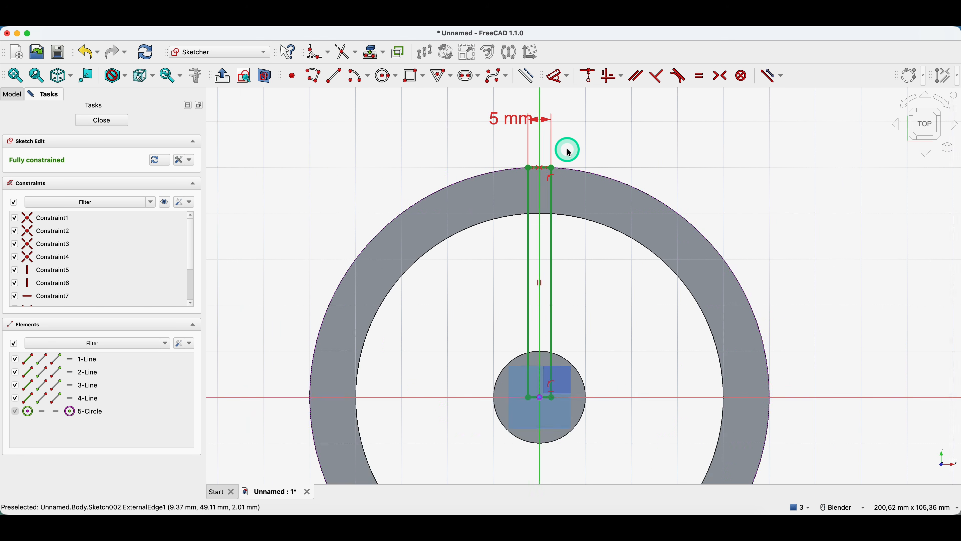
pyautogui.scroll(5, 558, 166)
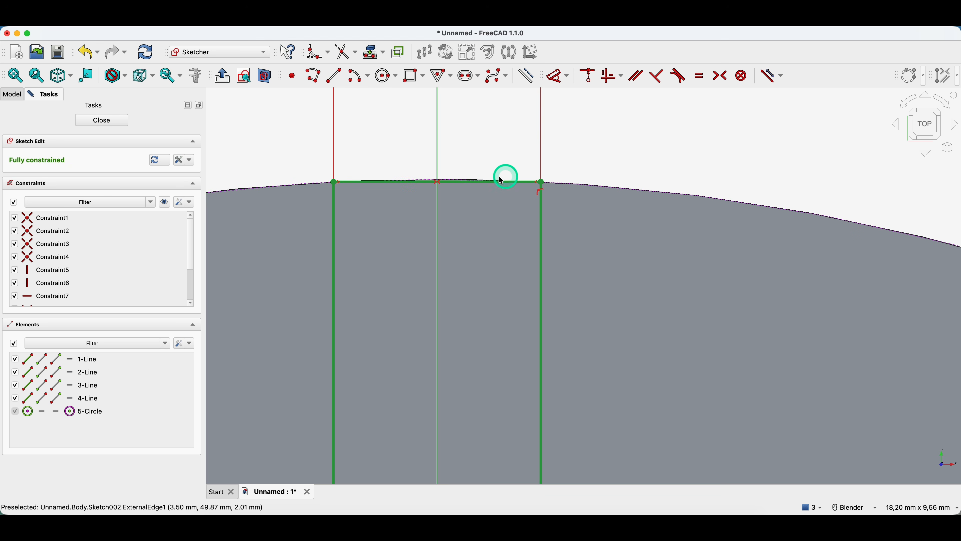
pyautogui.click(102, 121)
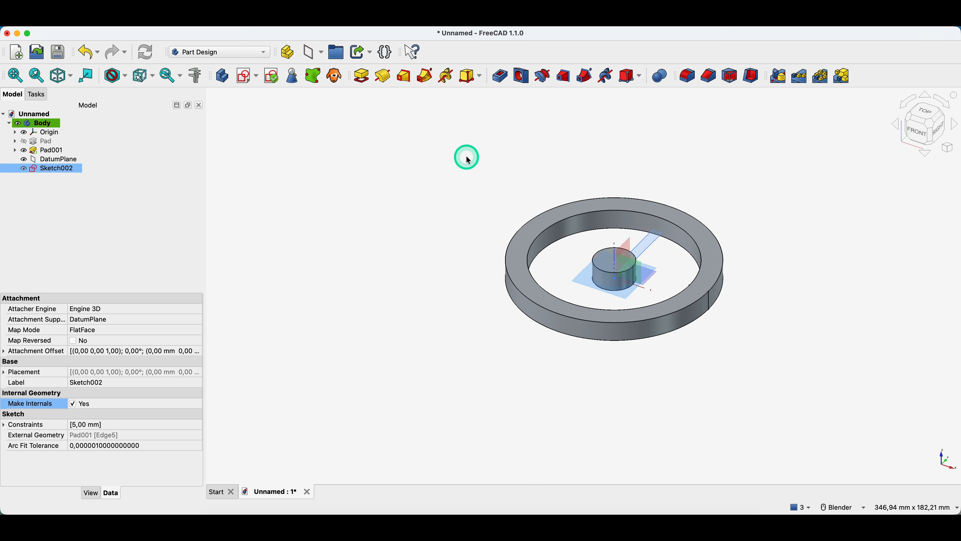
pyautogui.click(62, 159)
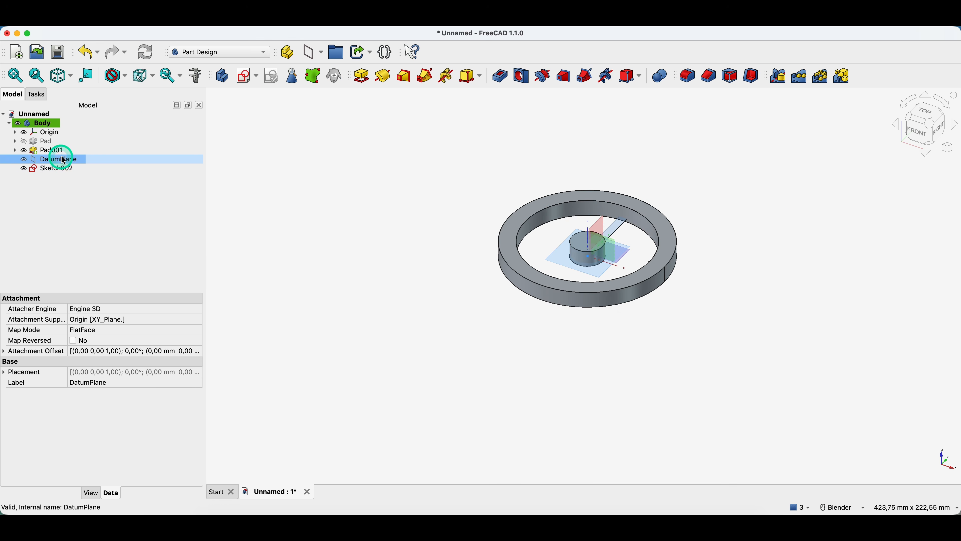
pyautogui.press('space')
# Pad the rectangle sketch 6 mm as a spoke between the cylinder and the ring, and hide the origin.
pyautogui.click(68, 171)
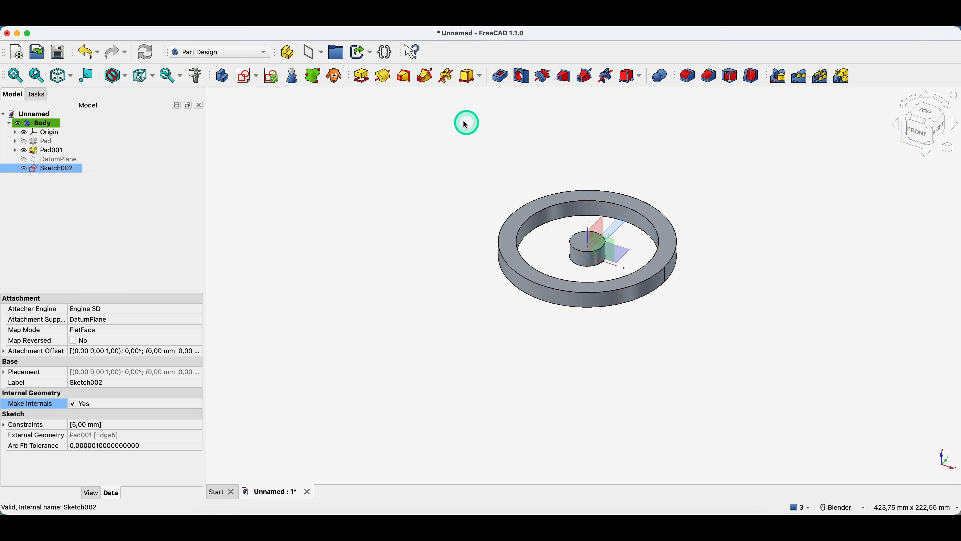
pyautogui.click(362, 79)
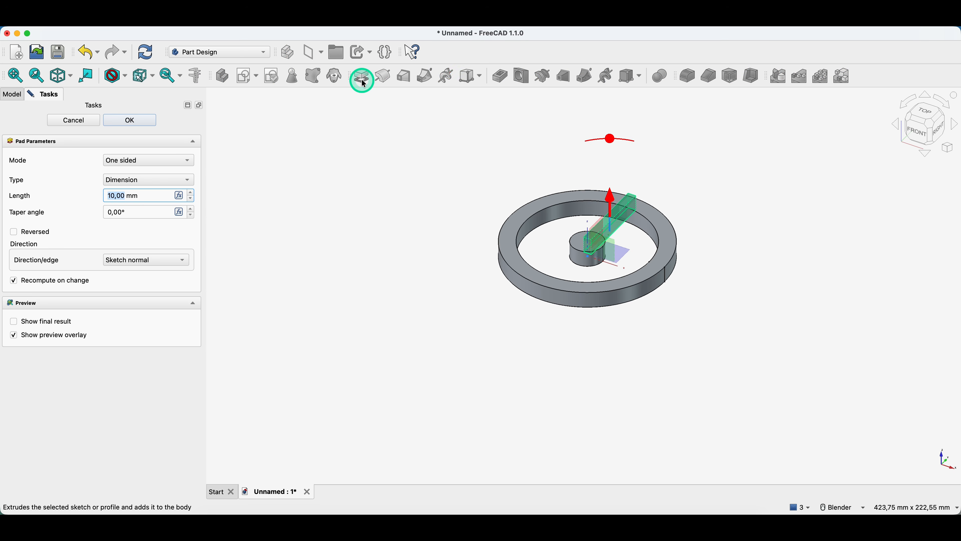
pyautogui.click(122, 121)
pyautogui.click(99, 122)
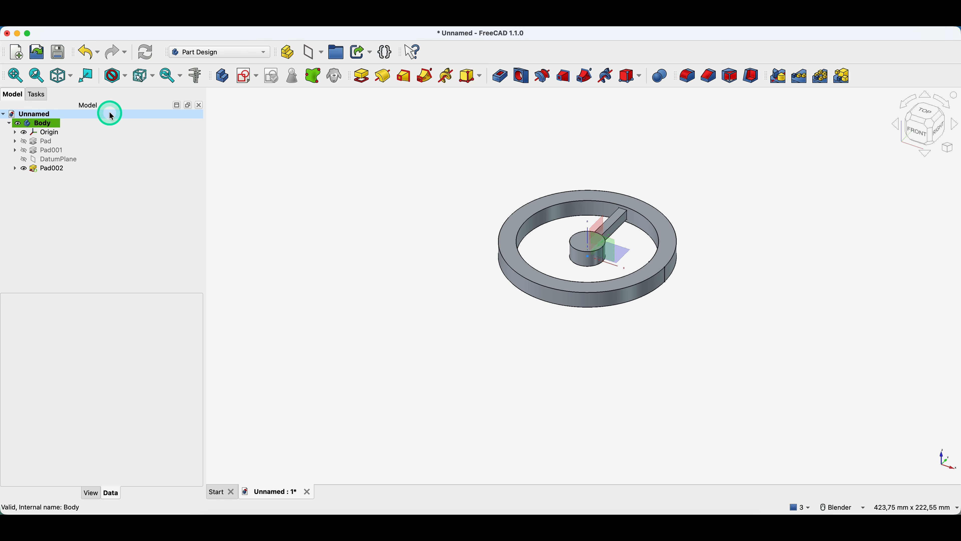
pyautogui.click(53, 132)
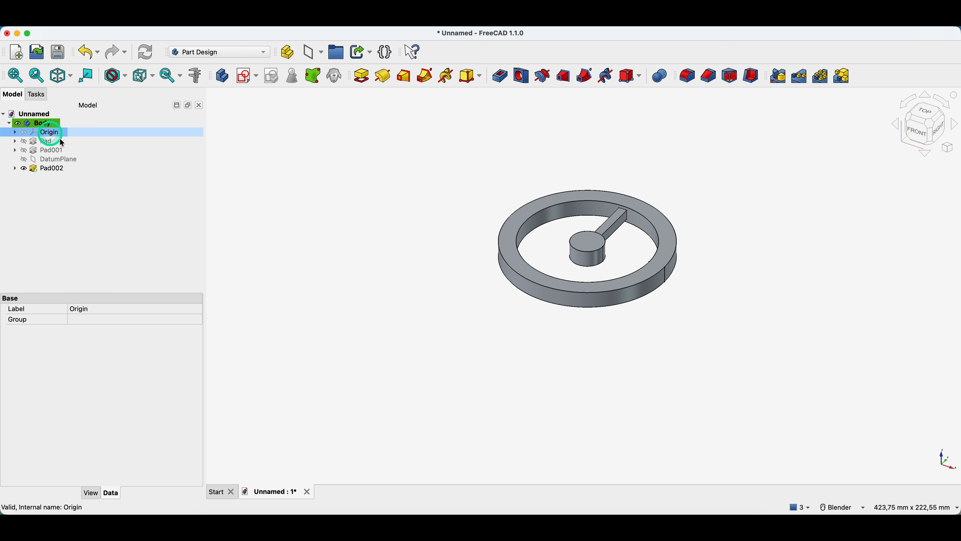
pyautogui.moveTo(690, 232); pyautogui.dragTo(503, 307, button='middle')
pyautogui.scroll(3, 627, 200)
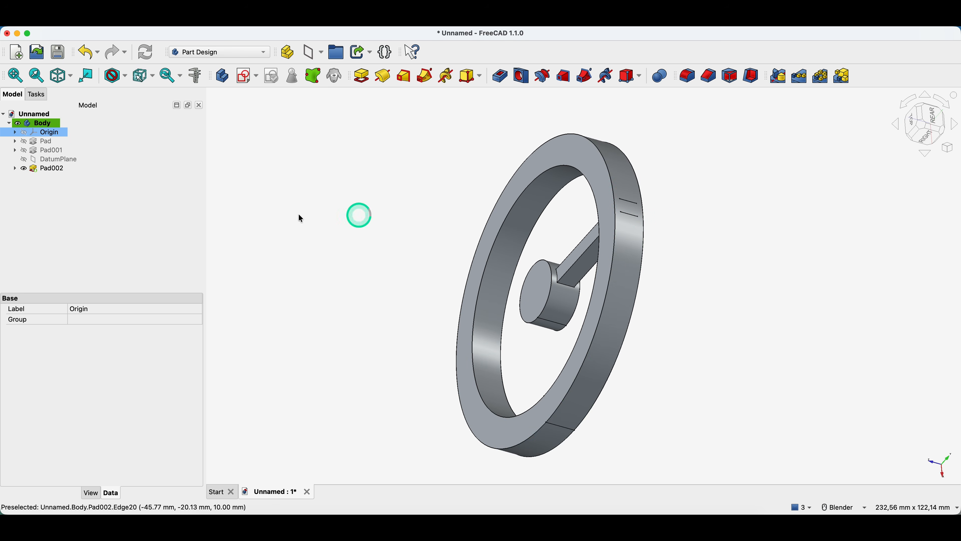
# In the spoke's sketch, delete the constraint tying the rectangle's upper right corner to the ring's outer edge and pull that corner inside the ring.
pyautogui.click(61, 169)
pyautogui.click(15, 168)
pyautogui.doubleClick(45, 177)
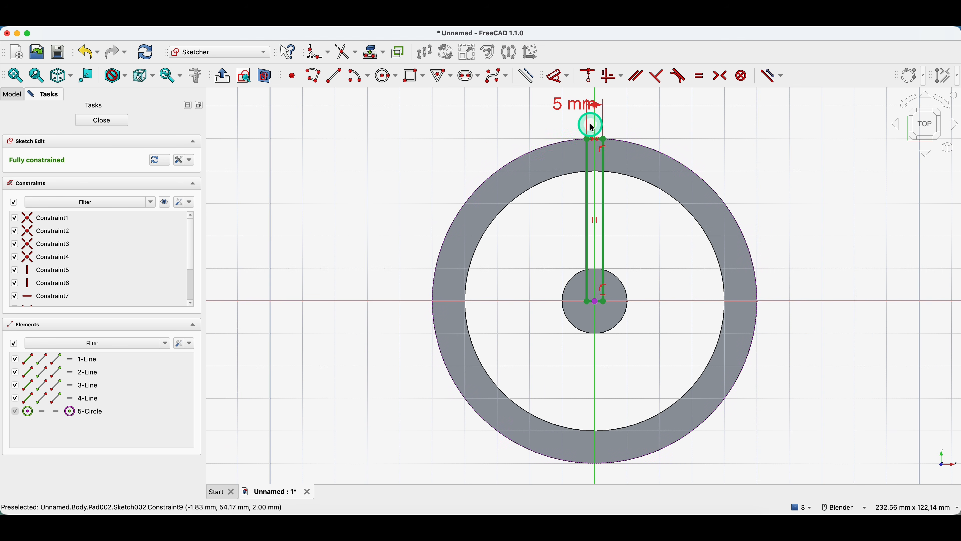
pyautogui.scroll(3, 615, 159)
pyautogui.scroll(2, 616, 160)
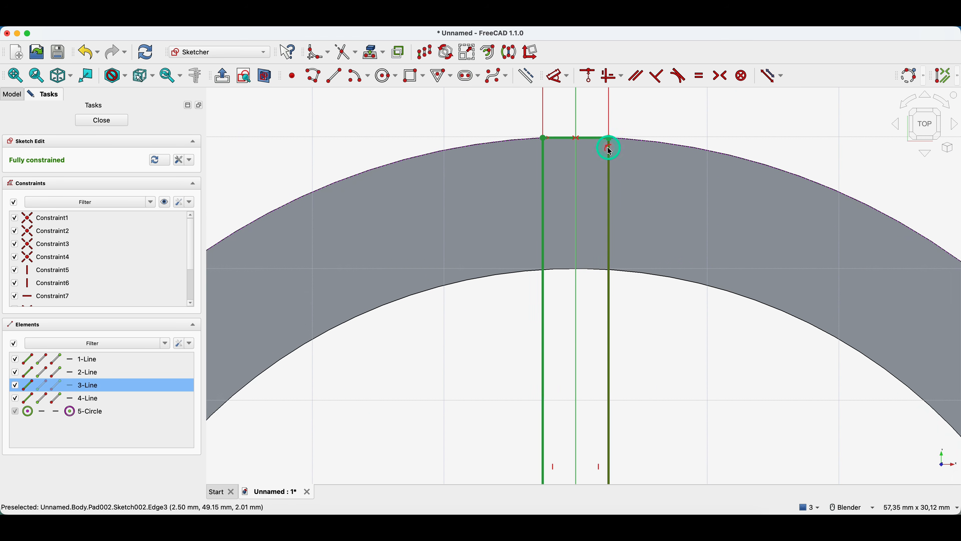
pyautogui.click(612, 148)
pyautogui.scroll(-2, 85, 275)
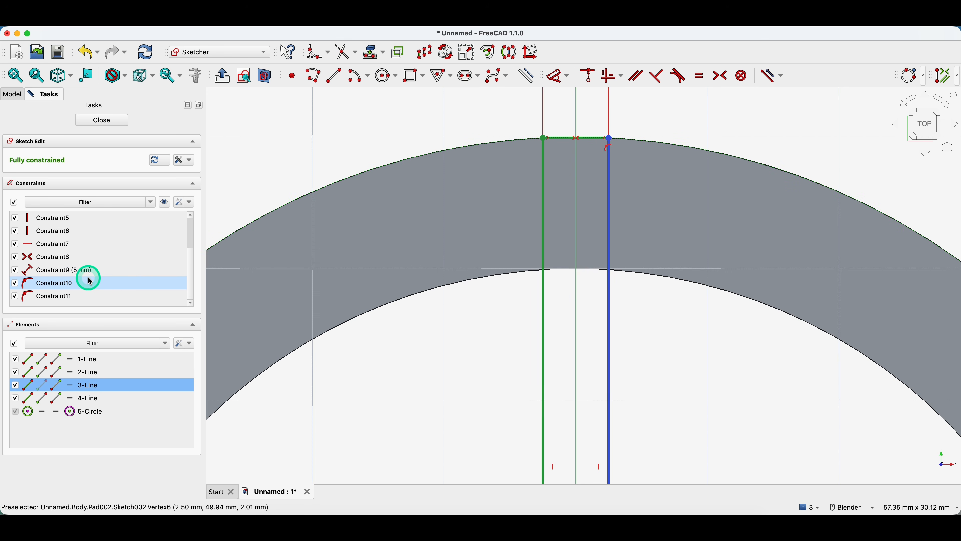
pyautogui.click(69, 295)
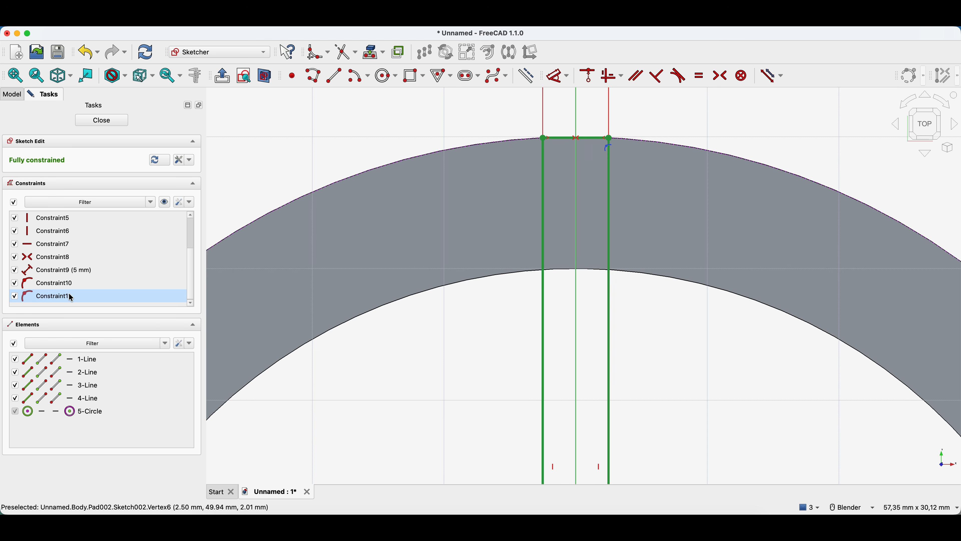
pyautogui.press('Delete')
pyautogui.click(177, 270)
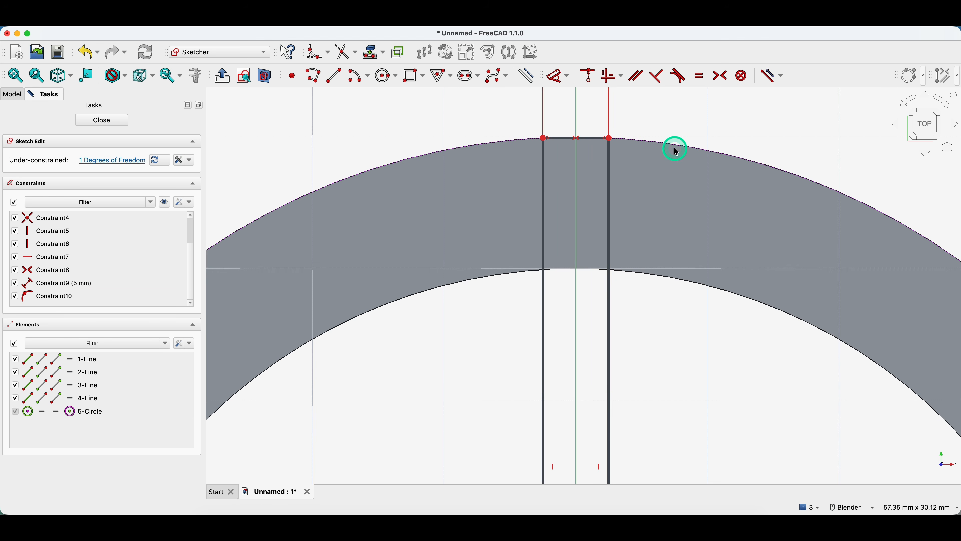
pyautogui.moveTo(608, 137); pyautogui.dragTo(609, 146)
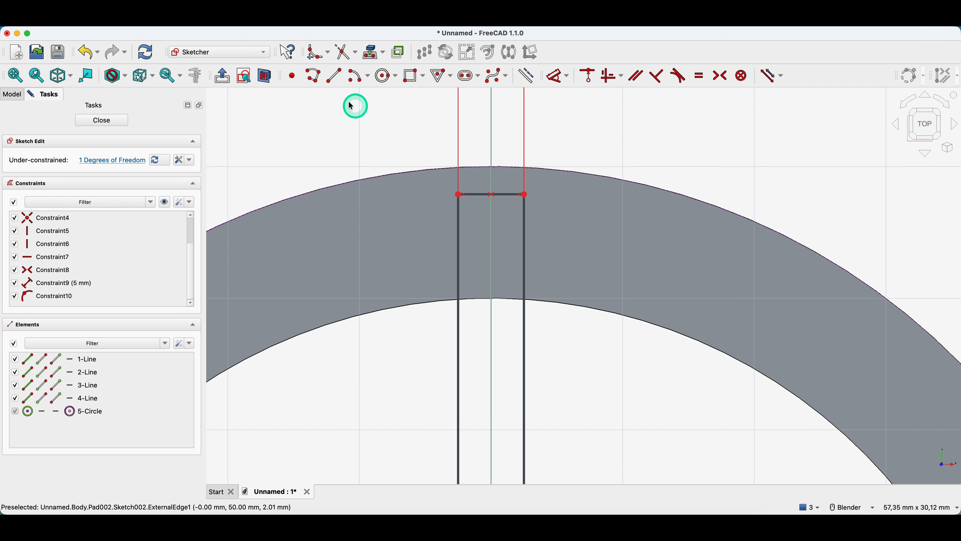
# Place a sketch point on the ring's projected outer edge and constrain it onto the vertical axis.
pyautogui.click(293, 78)
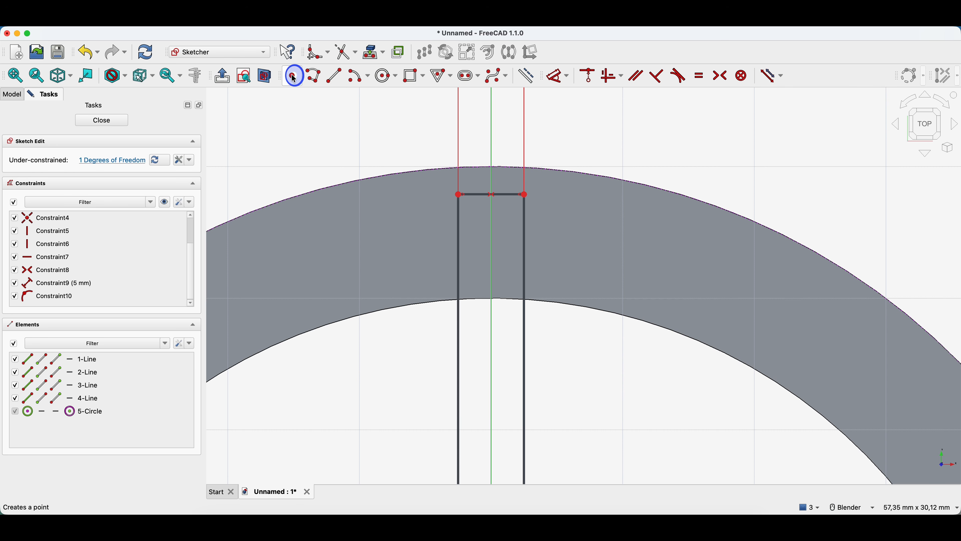
pyautogui.click(504, 167)
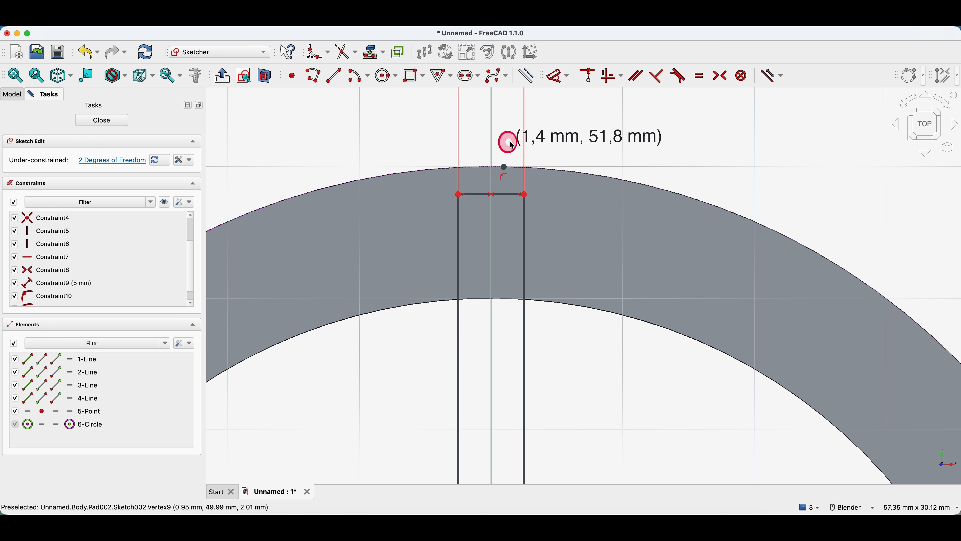
pyautogui.rightClick(511, 145)
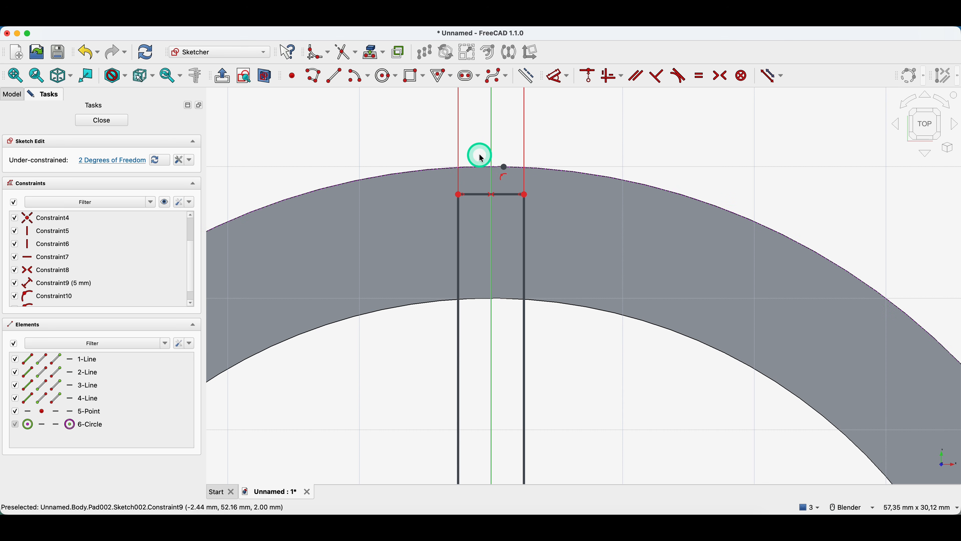
pyautogui.click(505, 166)
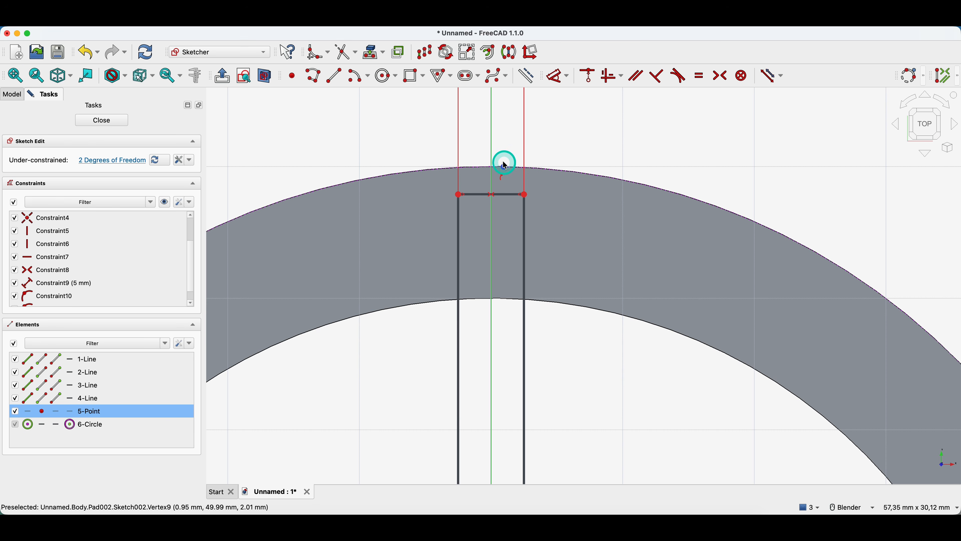
pyautogui.click(491, 142)
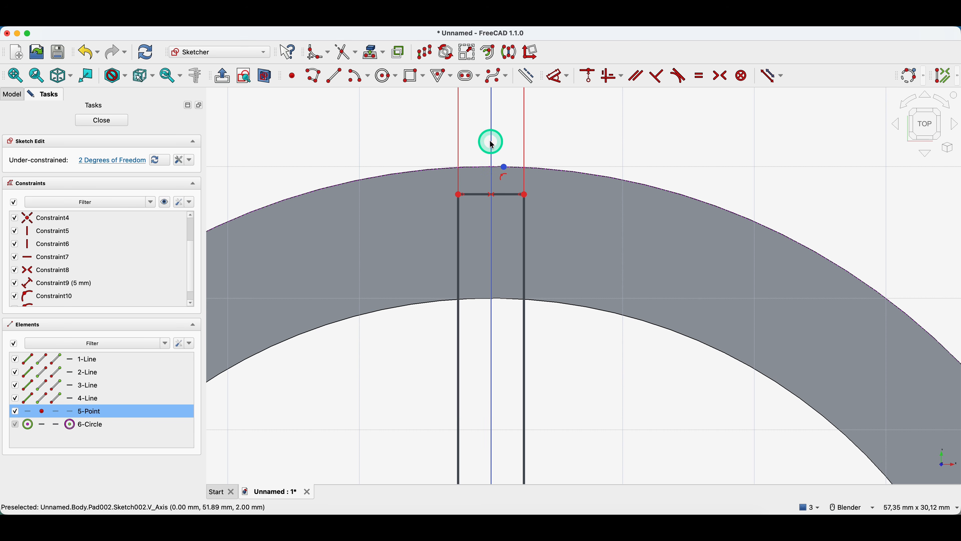
pyautogui.press('o')
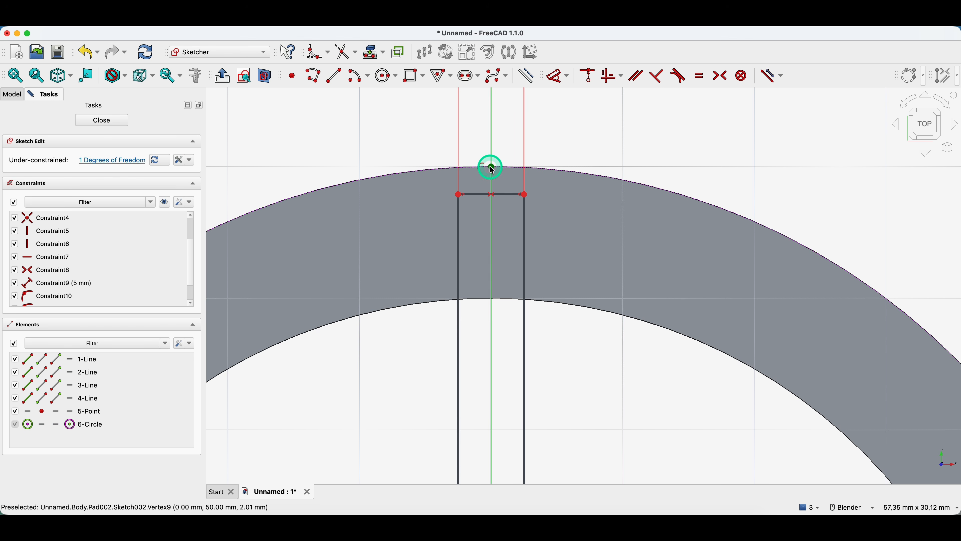
# Set the vertical distance from the point to the rectangle's upper right corner to 2 mm and close the sketch.
pyautogui.scroll(2, 495, 172)
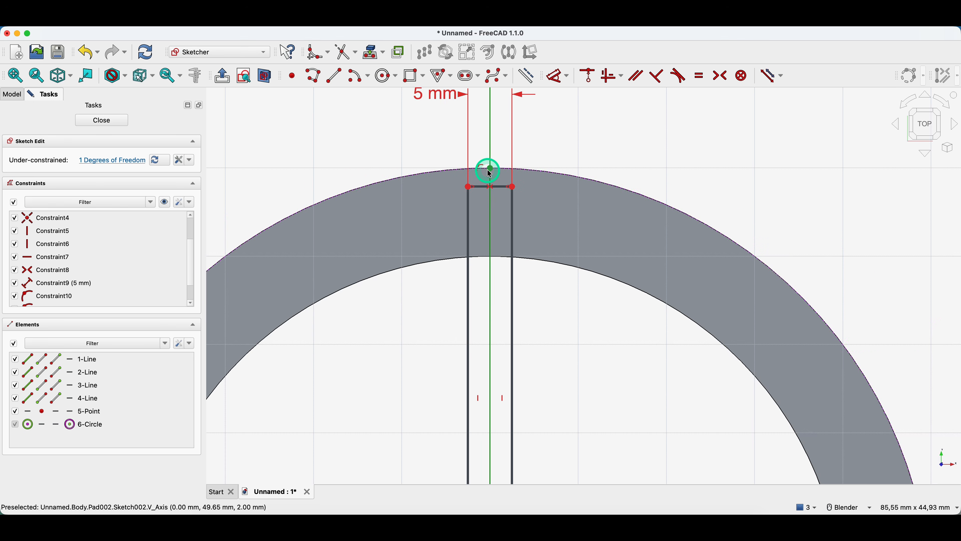
pyautogui.click(493, 167)
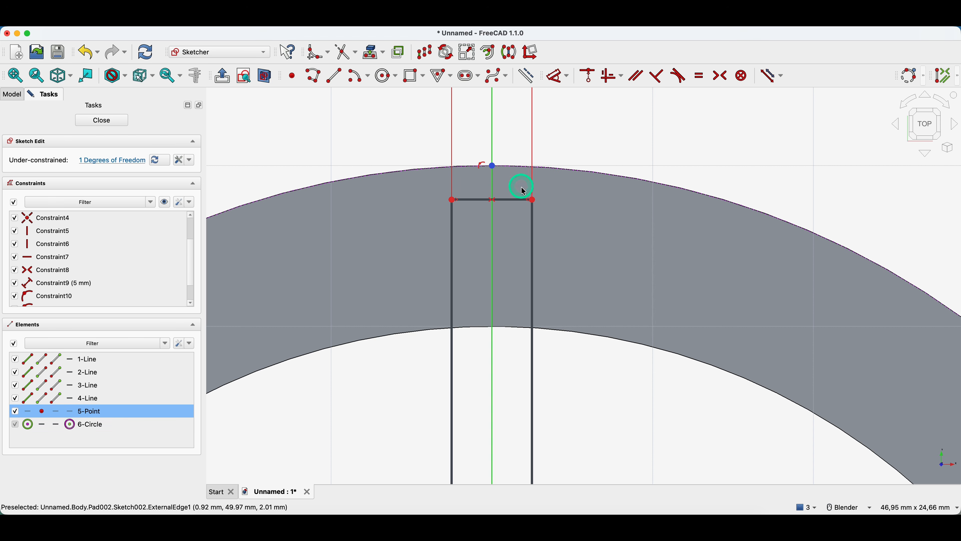
pyautogui.click(532, 200)
pyautogui.press('i')
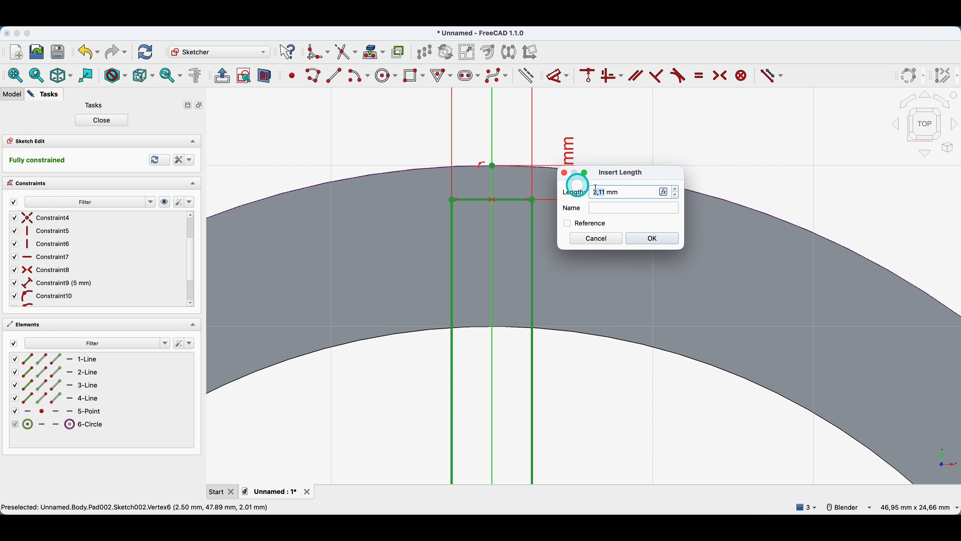
pyautogui.write('2')
pyautogui.press('Return')
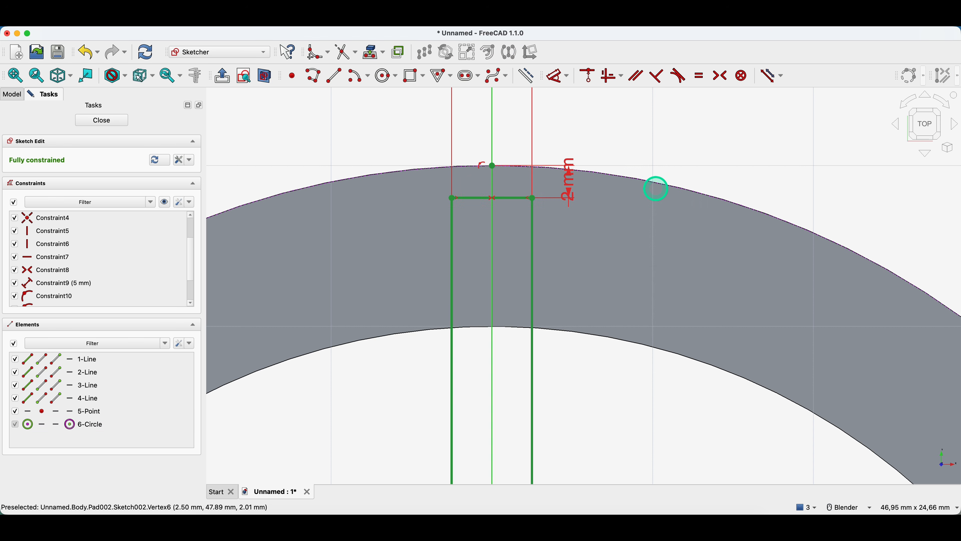
pyautogui.scroll(-4, 568, 189)
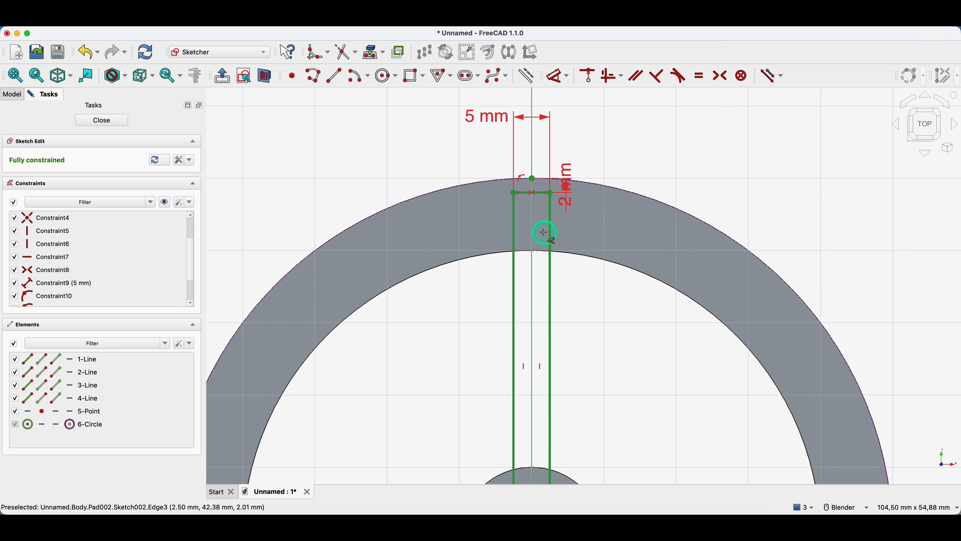
pyautogui.scroll(-2, 570, 197)
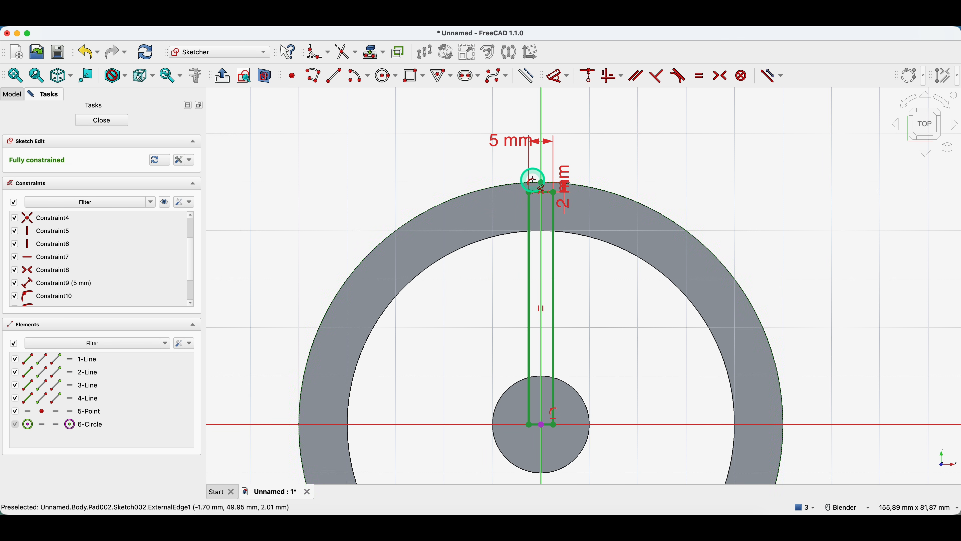
pyautogui.scroll(3, 547, 191)
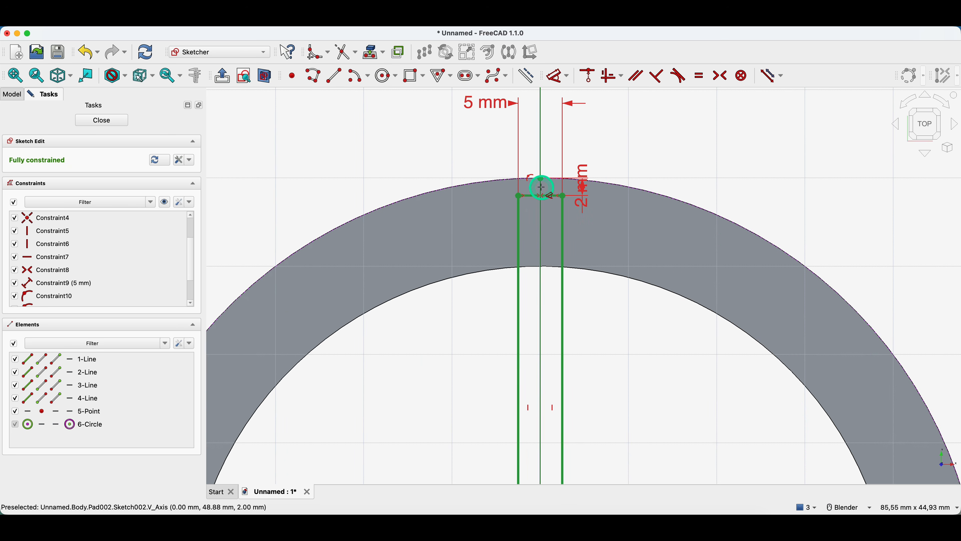
pyautogui.click(102, 120)
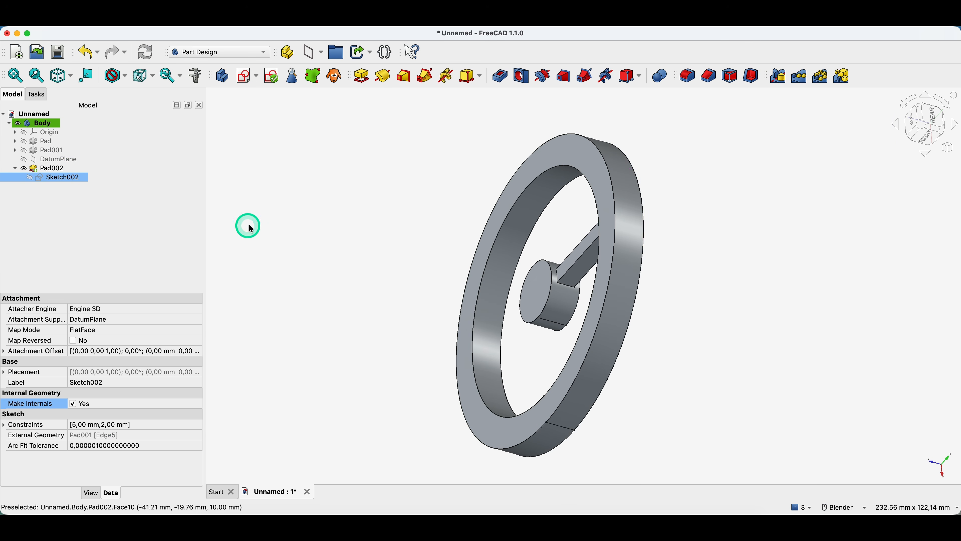
# Create a polar pattern of the spoke pad around the sketch normal axis with 7 occurrences over 360°.
pyautogui.rightClick(253, 179)
pyautogui.click(287, 198)
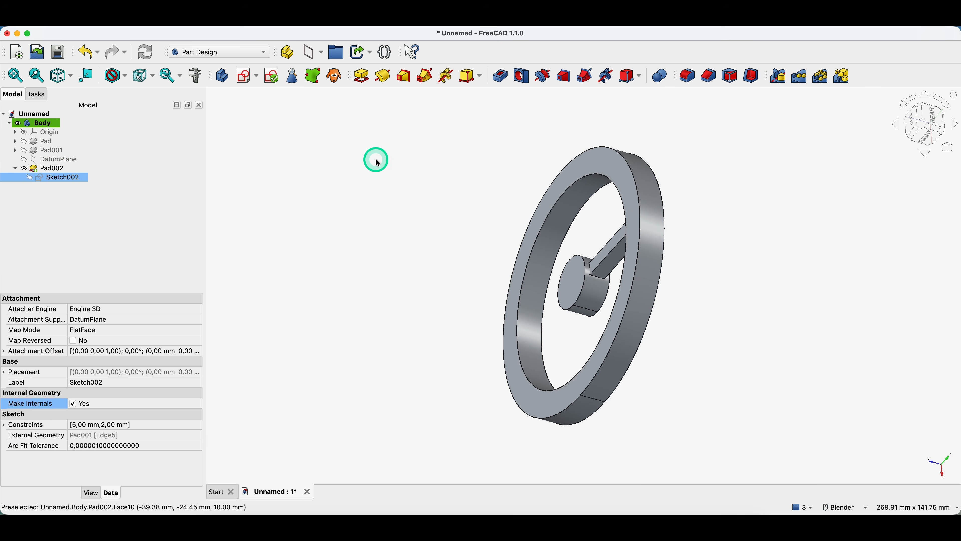
pyautogui.moveTo(425, 183)
pyautogui.mouseDown(button='middle')
pyautogui.moveTo(562, 196)
pyautogui.moveTo(568, 209)
pyautogui.moveTo(369, 199)
pyautogui.mouseUp(button='middle')
pyautogui.click(369, 200)
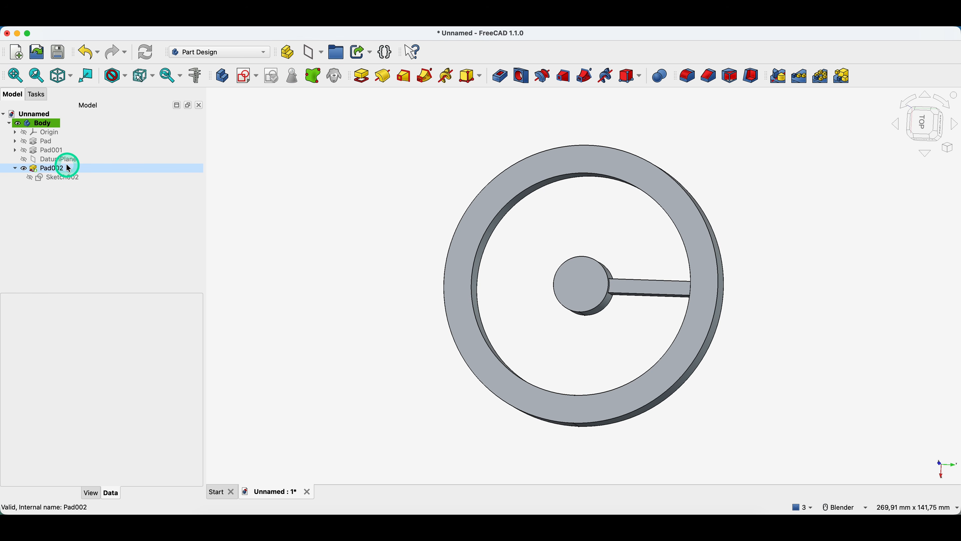
pyautogui.click(57, 168)
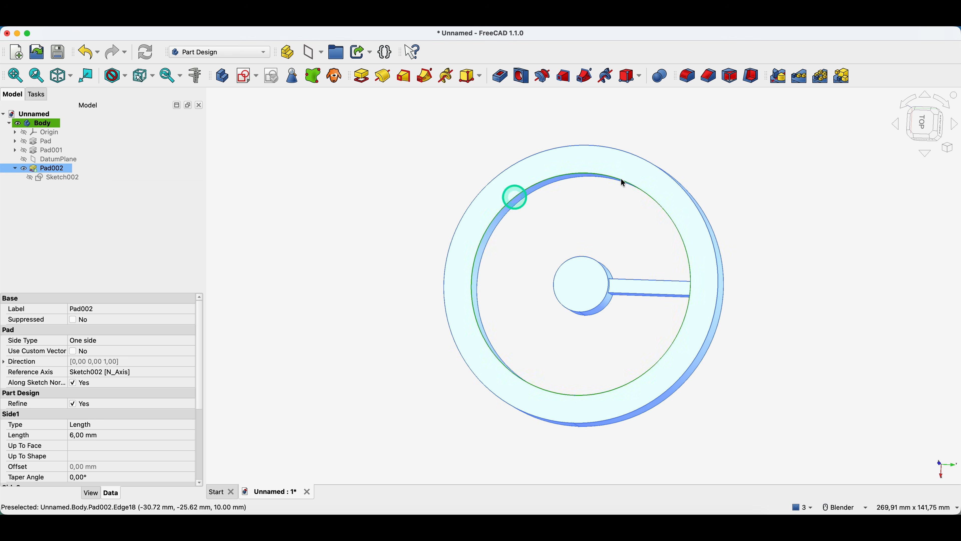
pyautogui.click(822, 76)
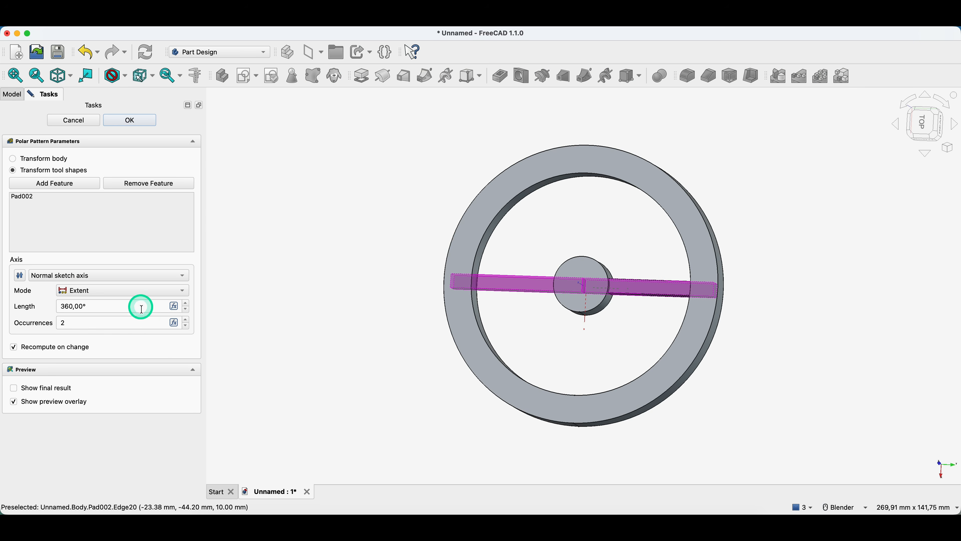
pyautogui.click(185, 320)
pyautogui.click(186, 320)
pyautogui.click(185, 319)
pyautogui.click(185, 320)
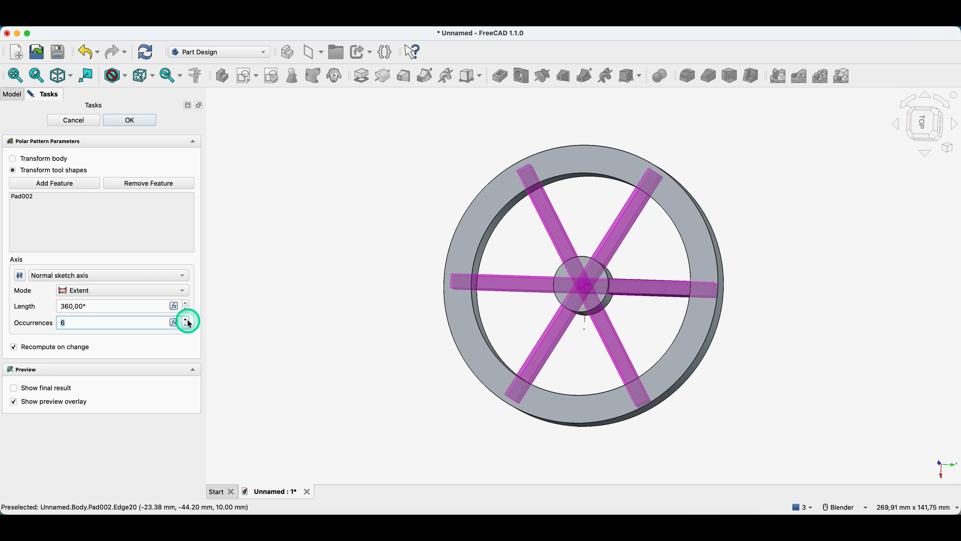
pyautogui.click(186, 320)
pyautogui.click(135, 121)
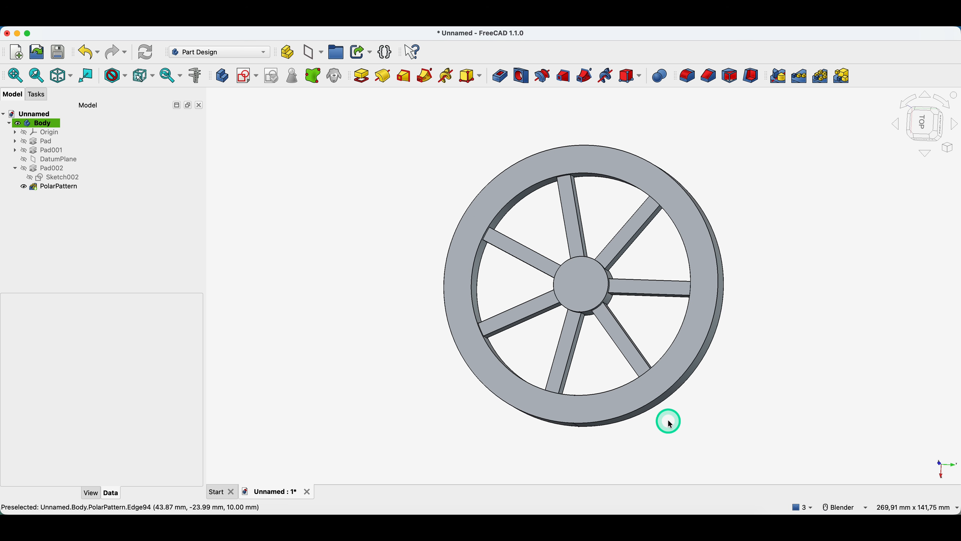
# Examine the hub's top face, the spokes' faces and edges, and the ring's top face on the patterned wheel.
pyautogui.moveTo(624, 294); pyautogui.dragTo(601, 239, button='middle')
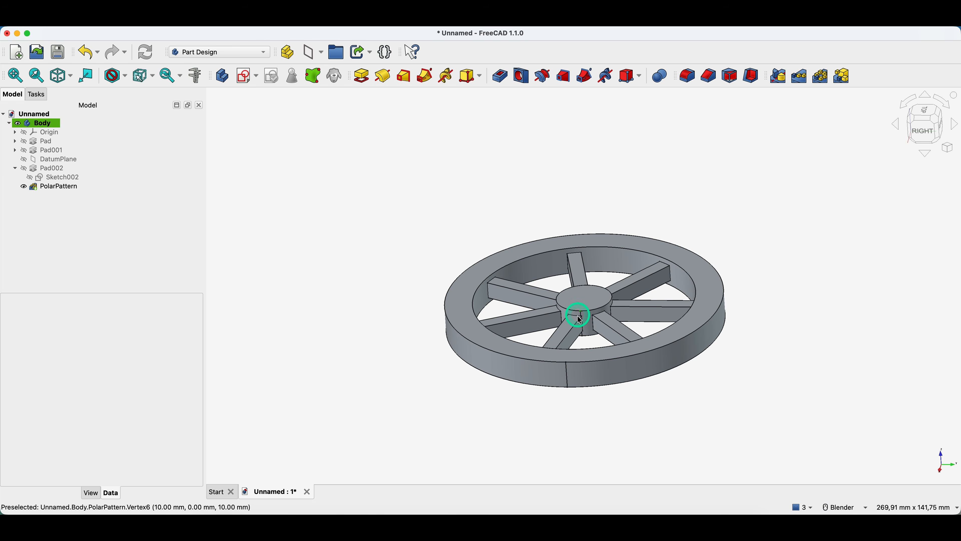
pyautogui.click(583, 298)
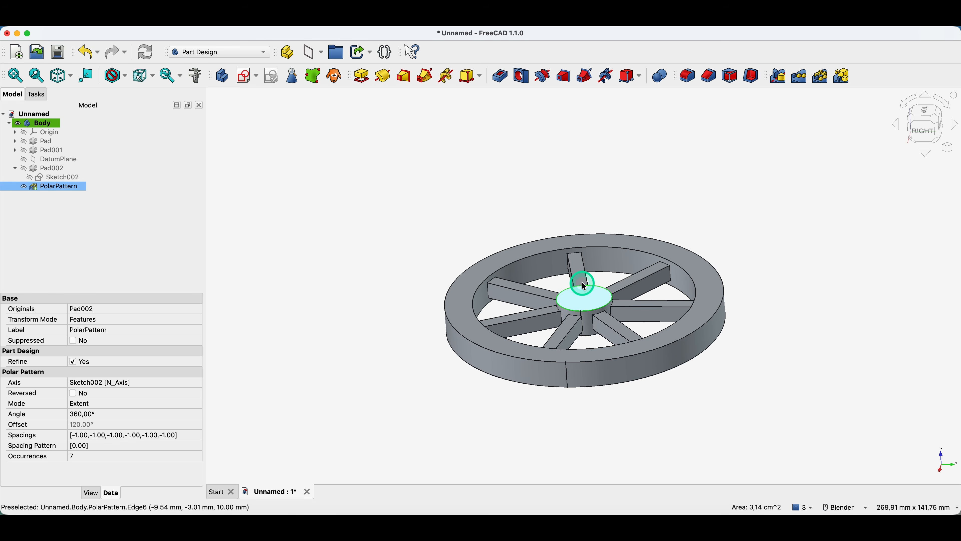
pyautogui.click(575, 263)
pyautogui.click(640, 280)
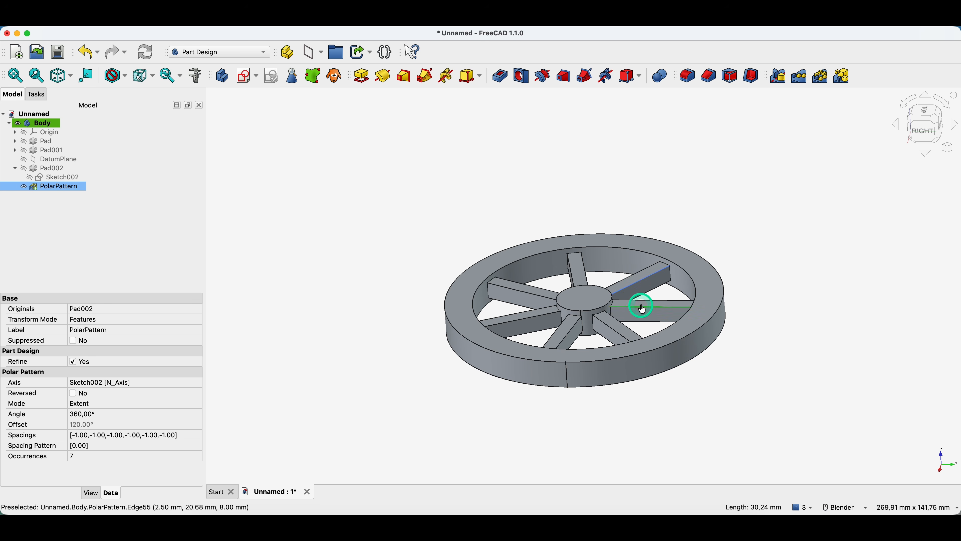
pyautogui.click(620, 323)
pyautogui.click(538, 234)
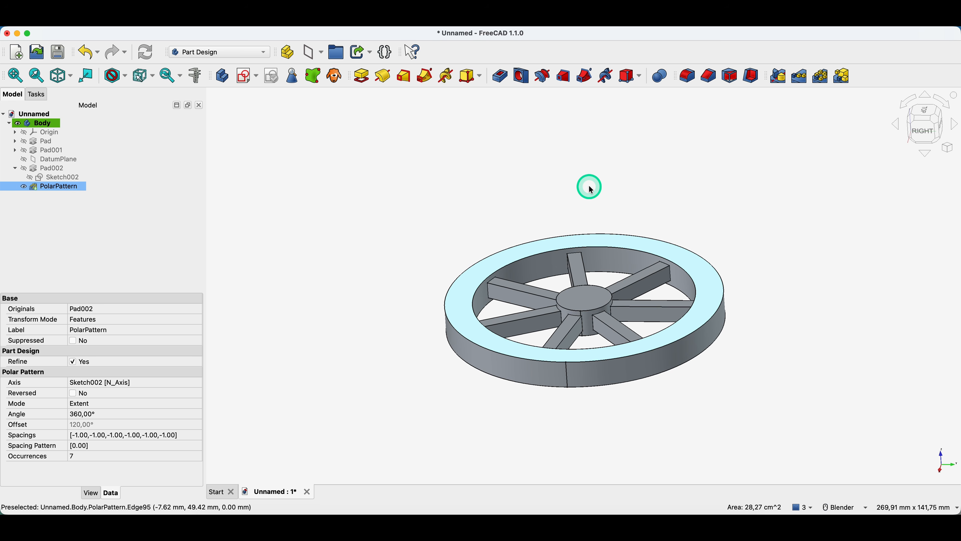
pyautogui.click(493, 198)
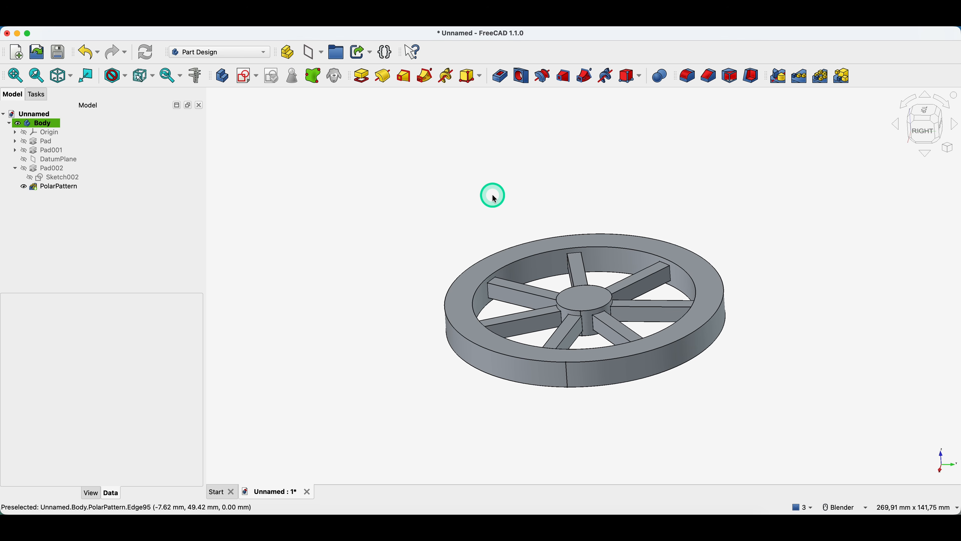